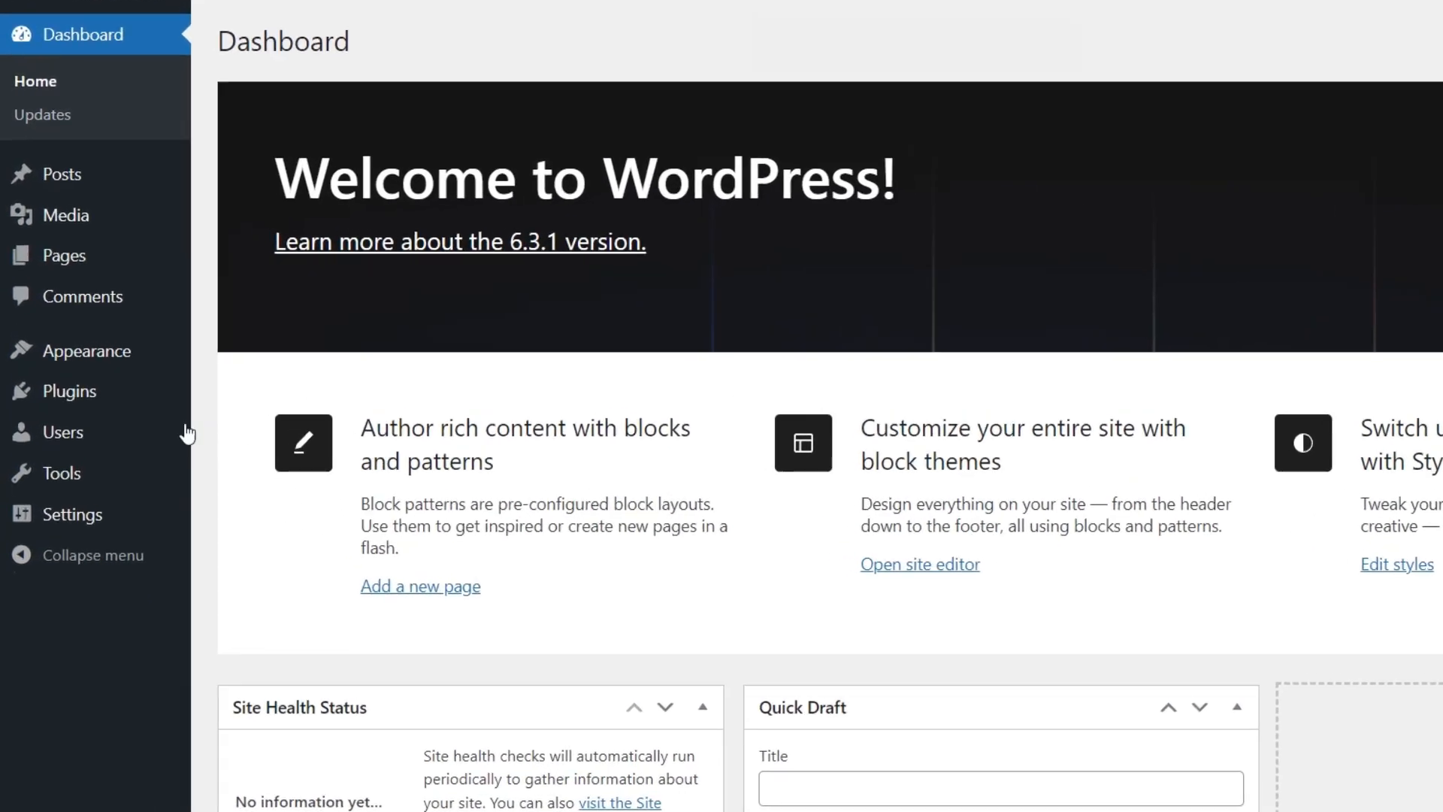
# - Install the Astra theme from the popular themes and activate it
pyautogui.moveTo(89, 306)
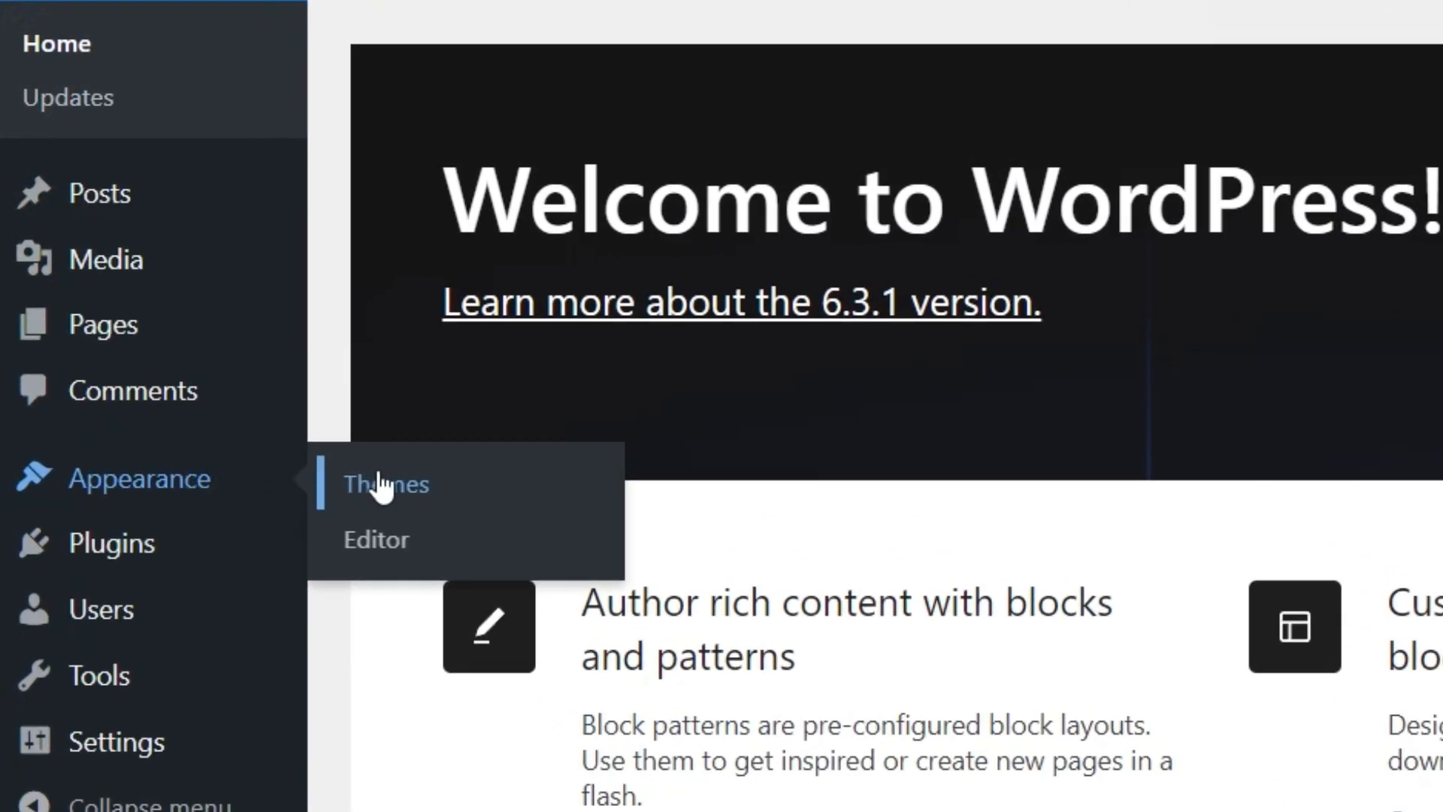
pyautogui.click(381, 485)
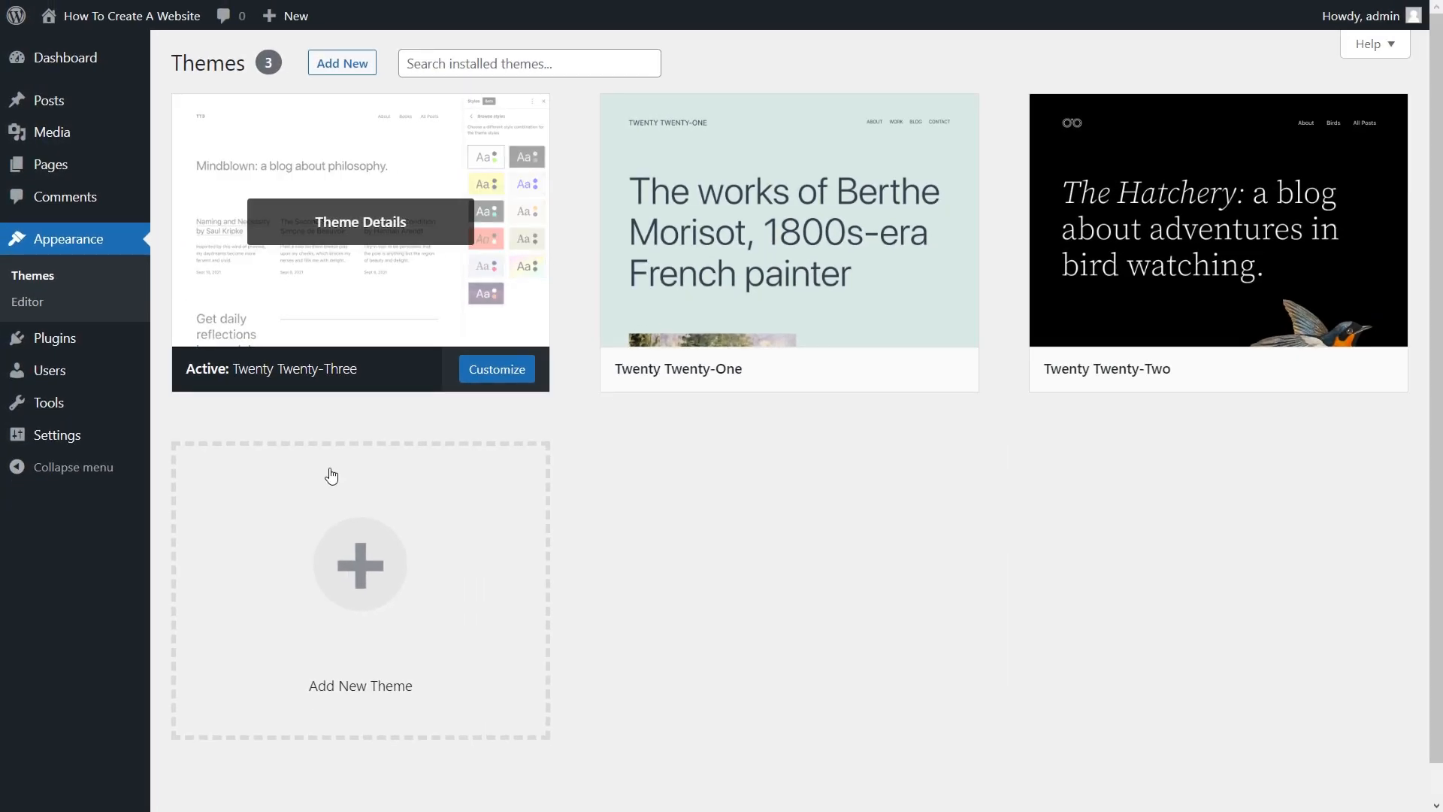
pyautogui.click(341, 595)
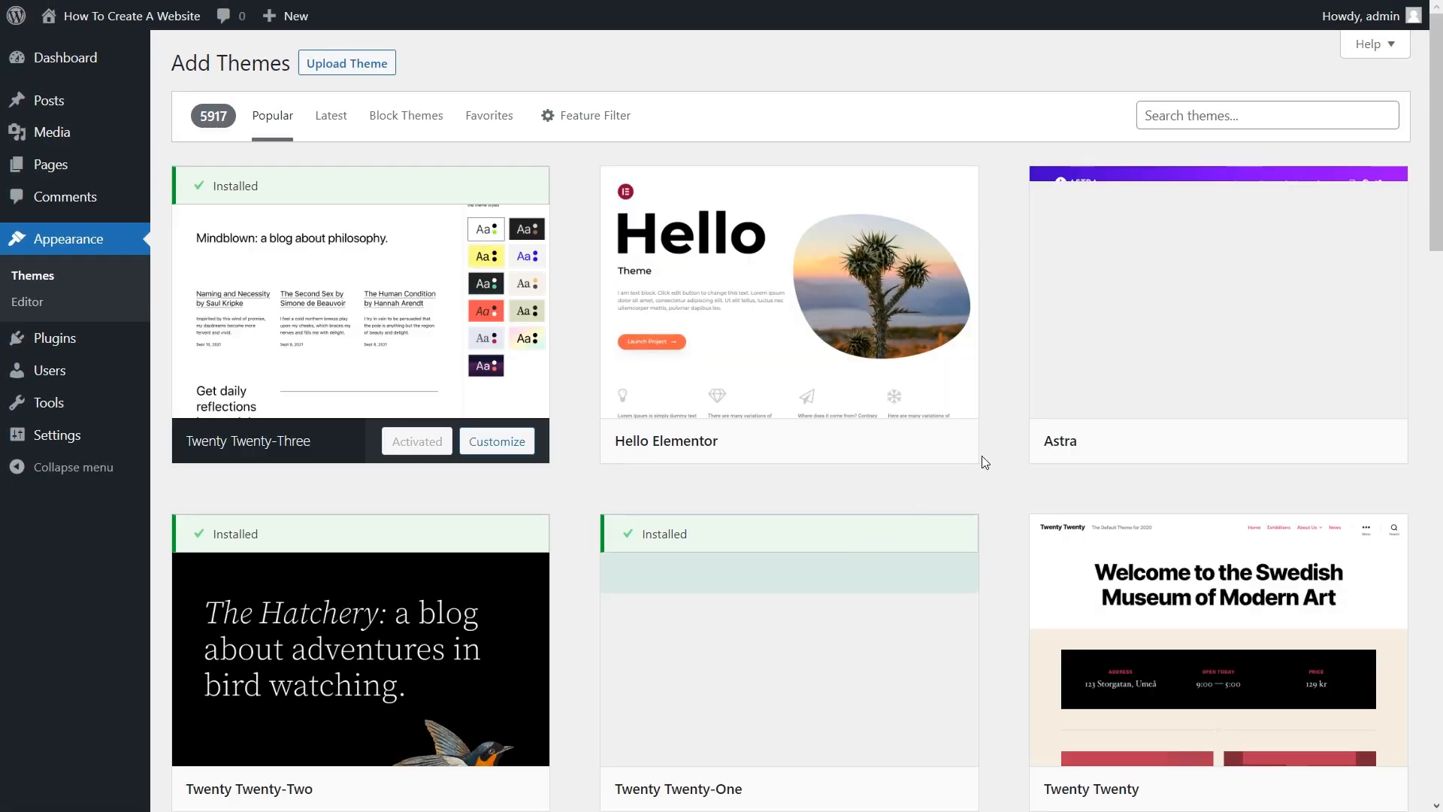
pyautogui.click(1287, 451)
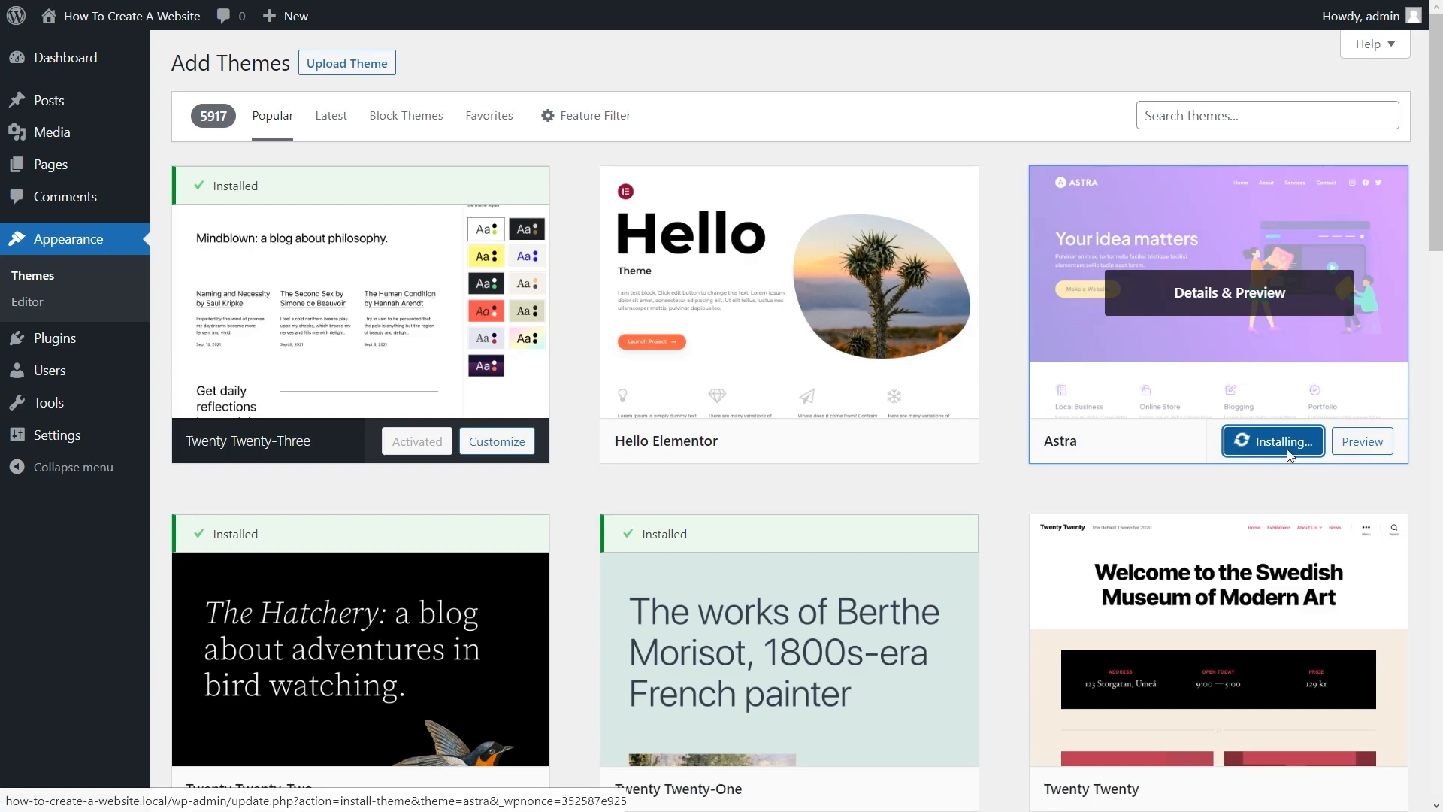
pyautogui.click(1288, 454)
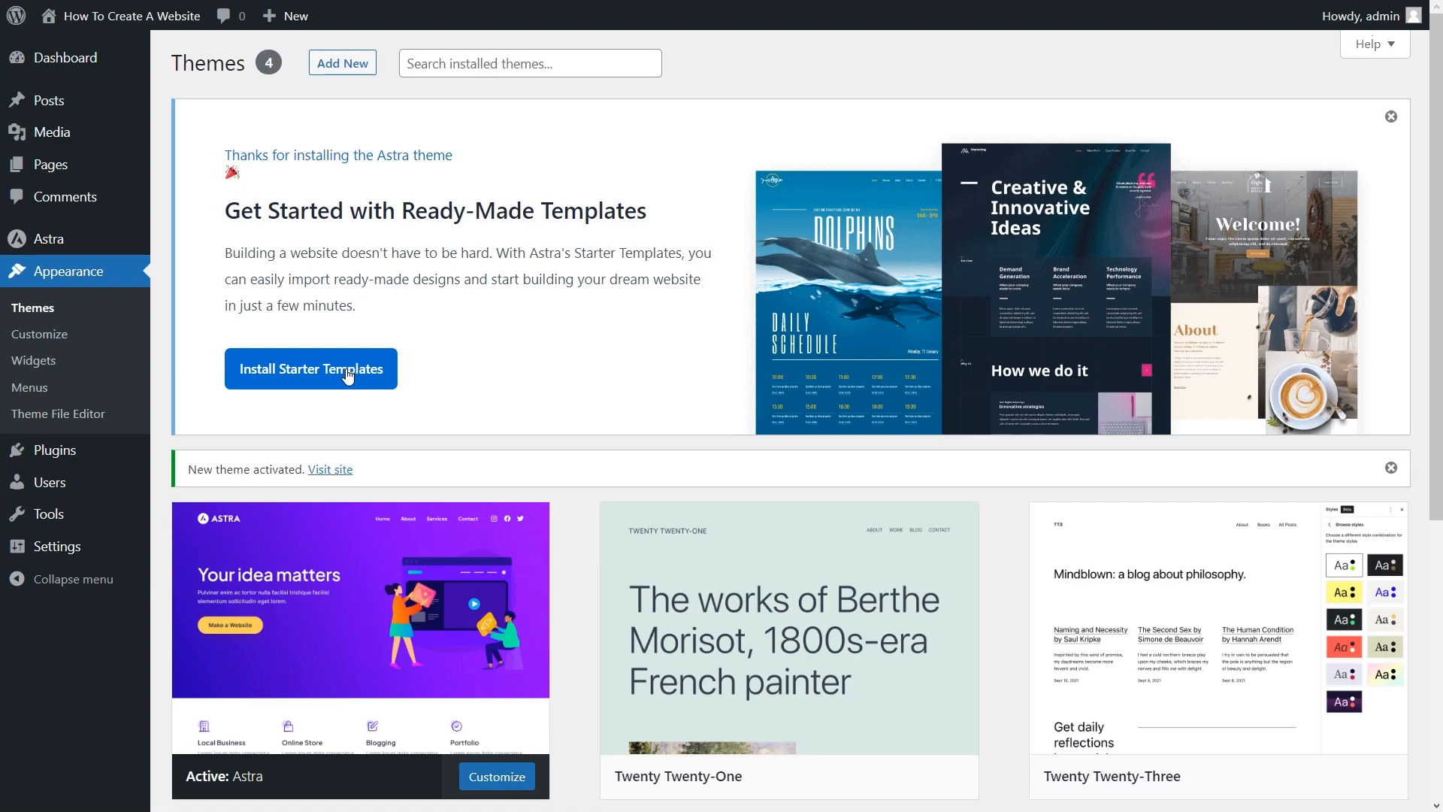
# - Install Astra's Starter Templates and choose Elementor as the page builder
pyautogui.click(348, 375)
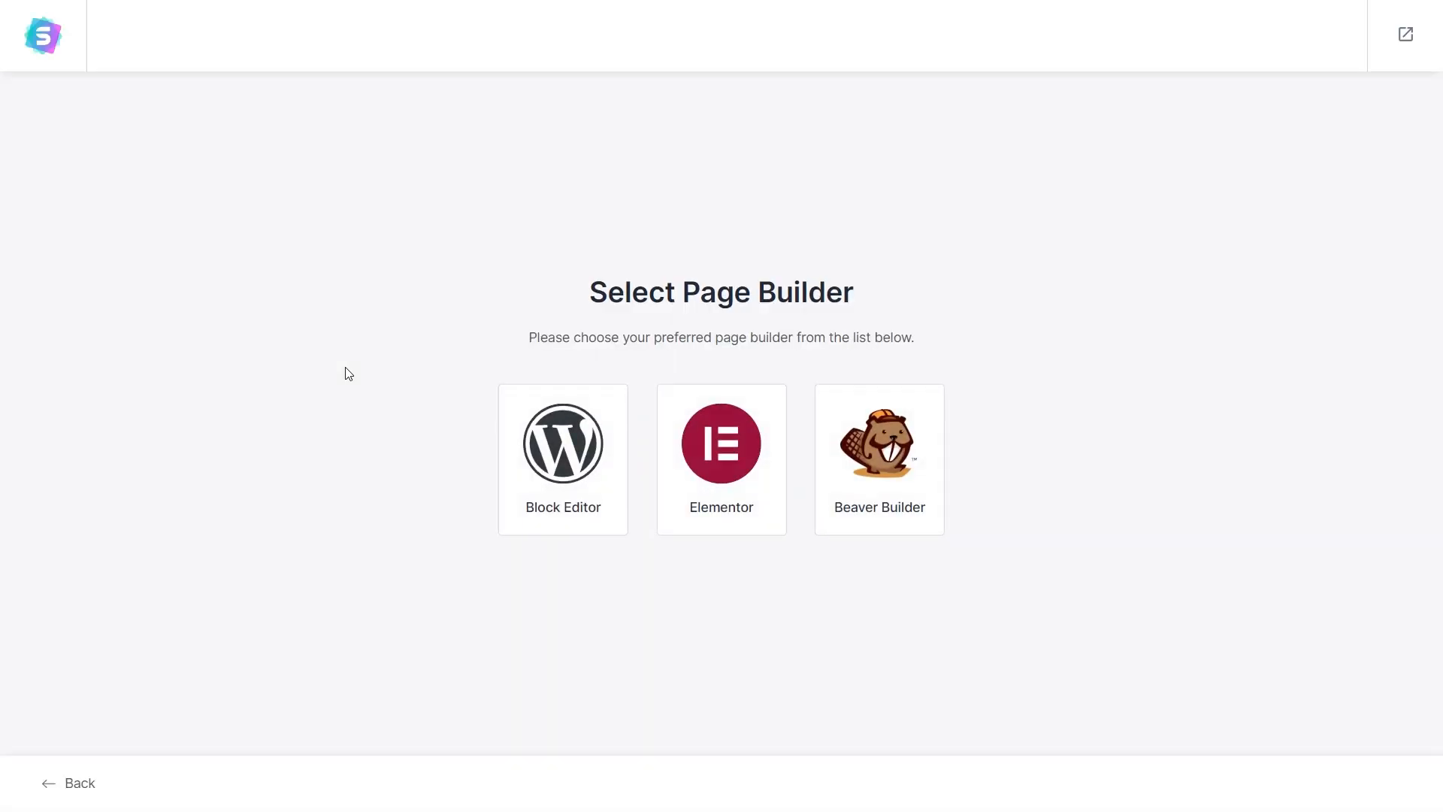
pyautogui.click(706, 486)
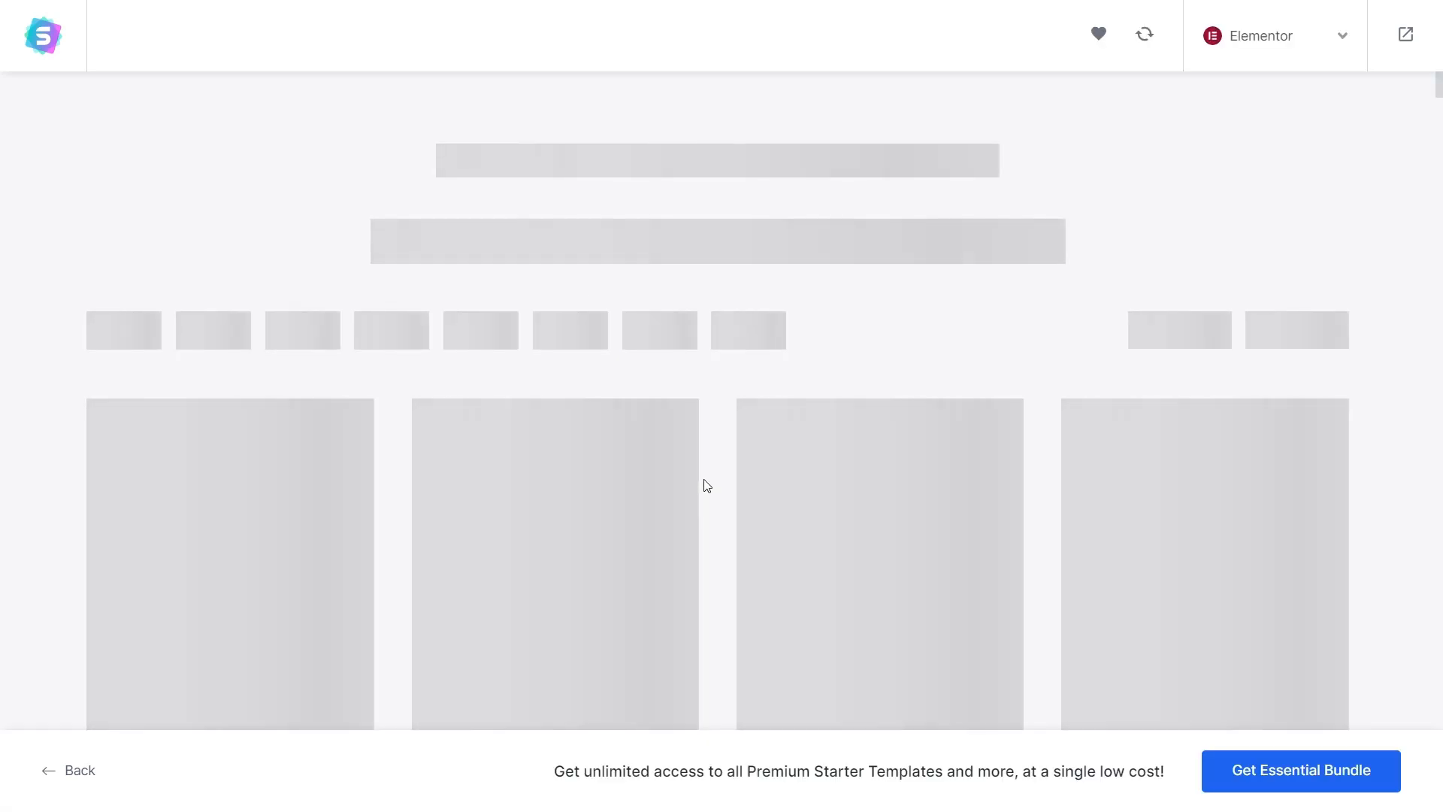
# - Browse the starter templates and select the Construction Company template
pyautogui.scroll(-14, 30, 218)
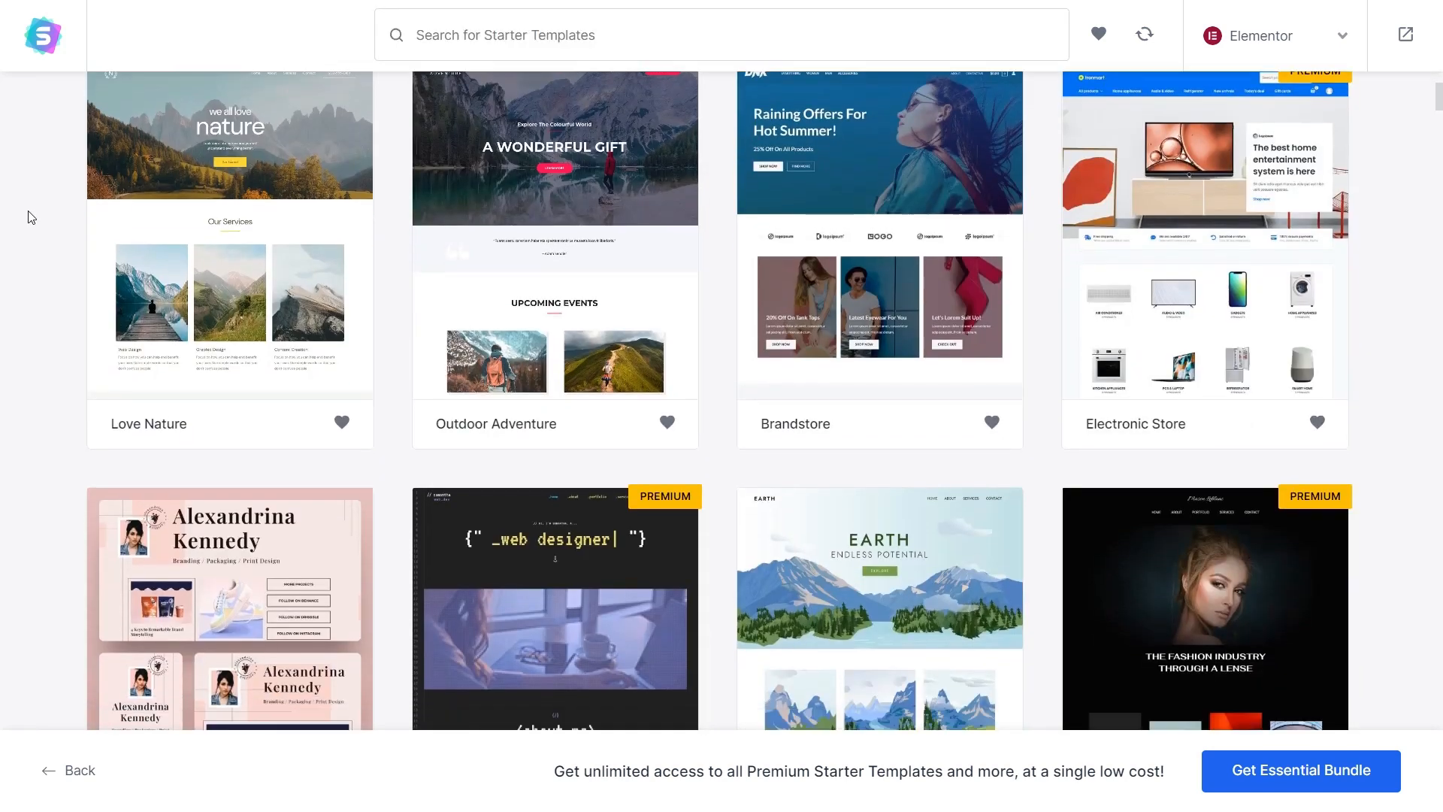
pyautogui.scroll(-14, 10, 240)
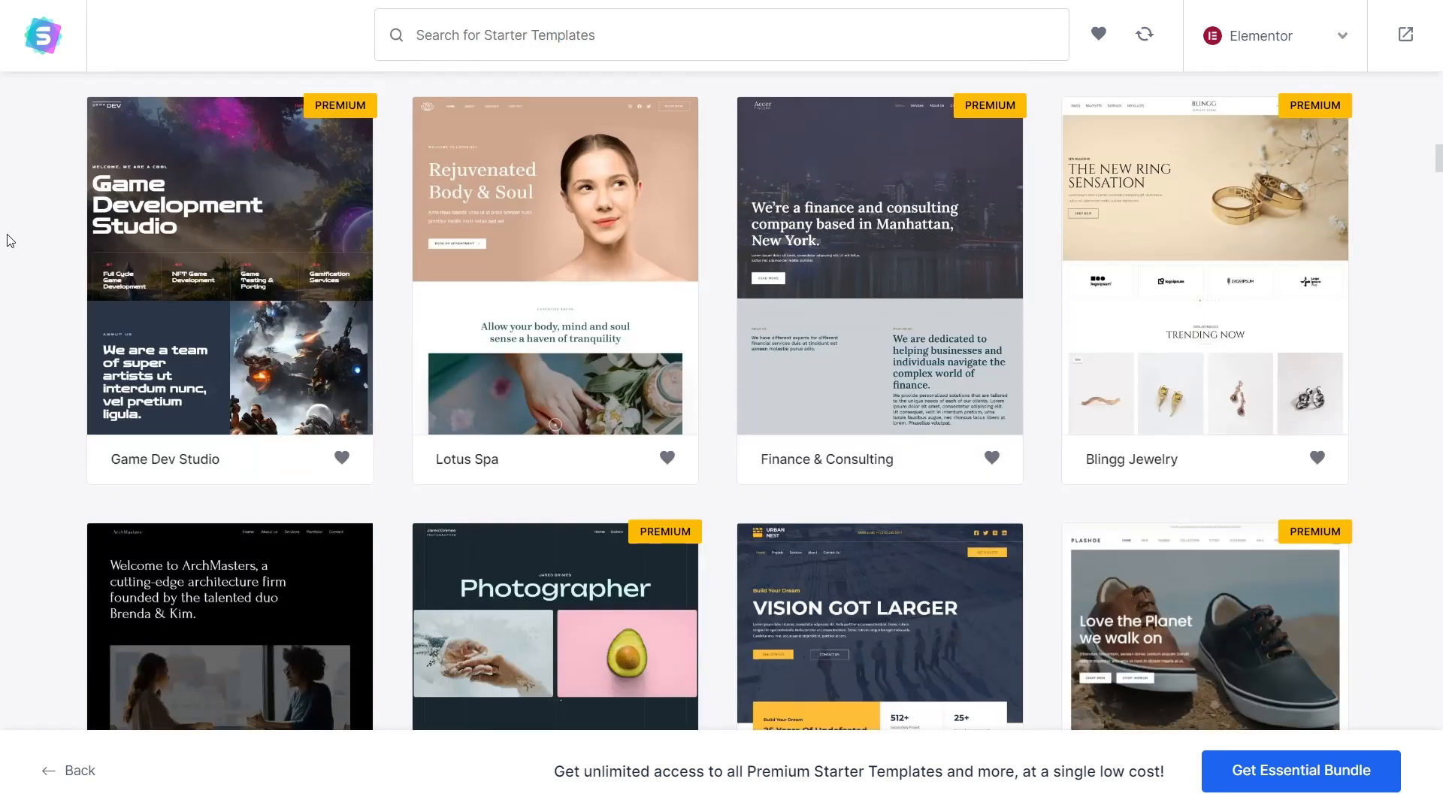
pyautogui.scroll(3, 10, 240)
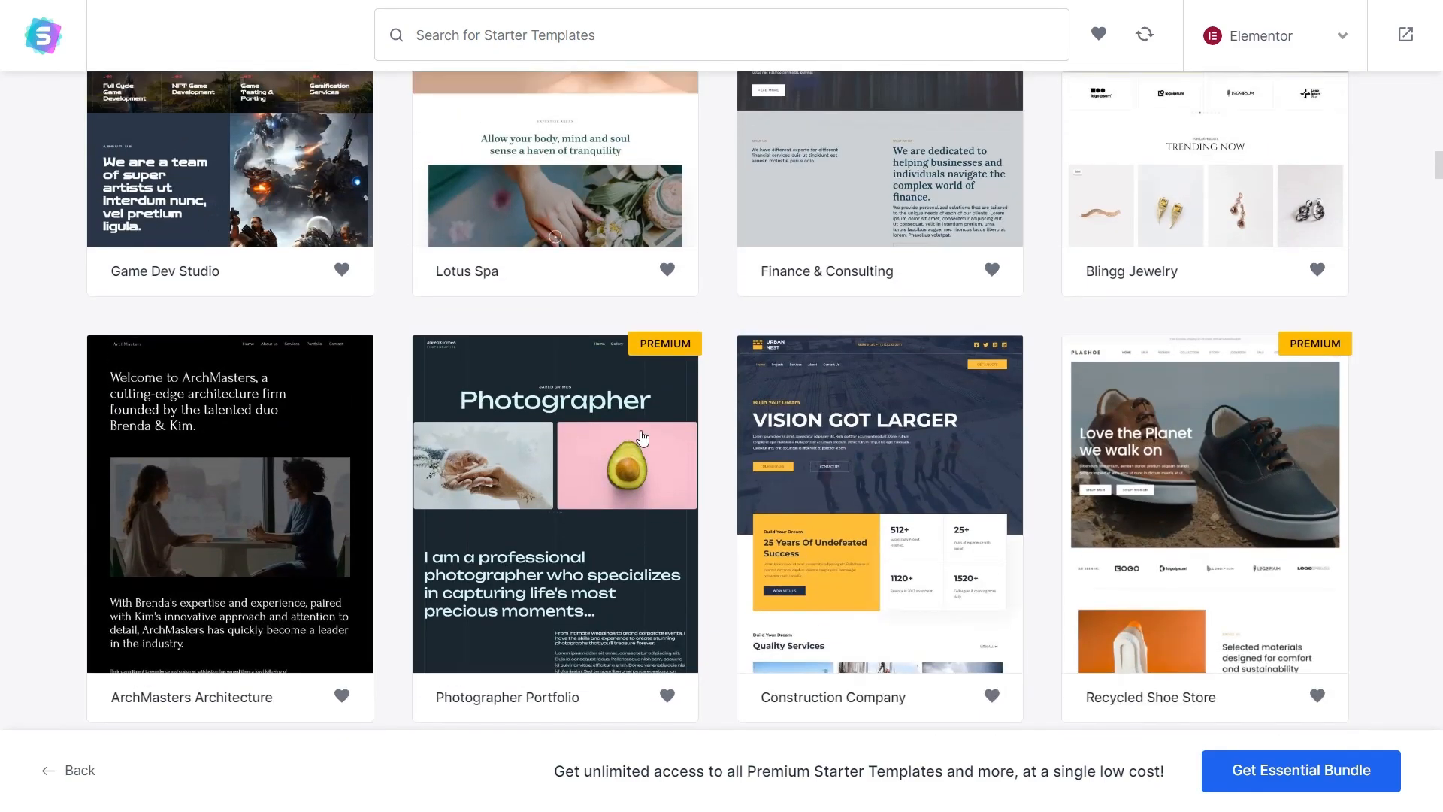
pyautogui.click(896, 516)
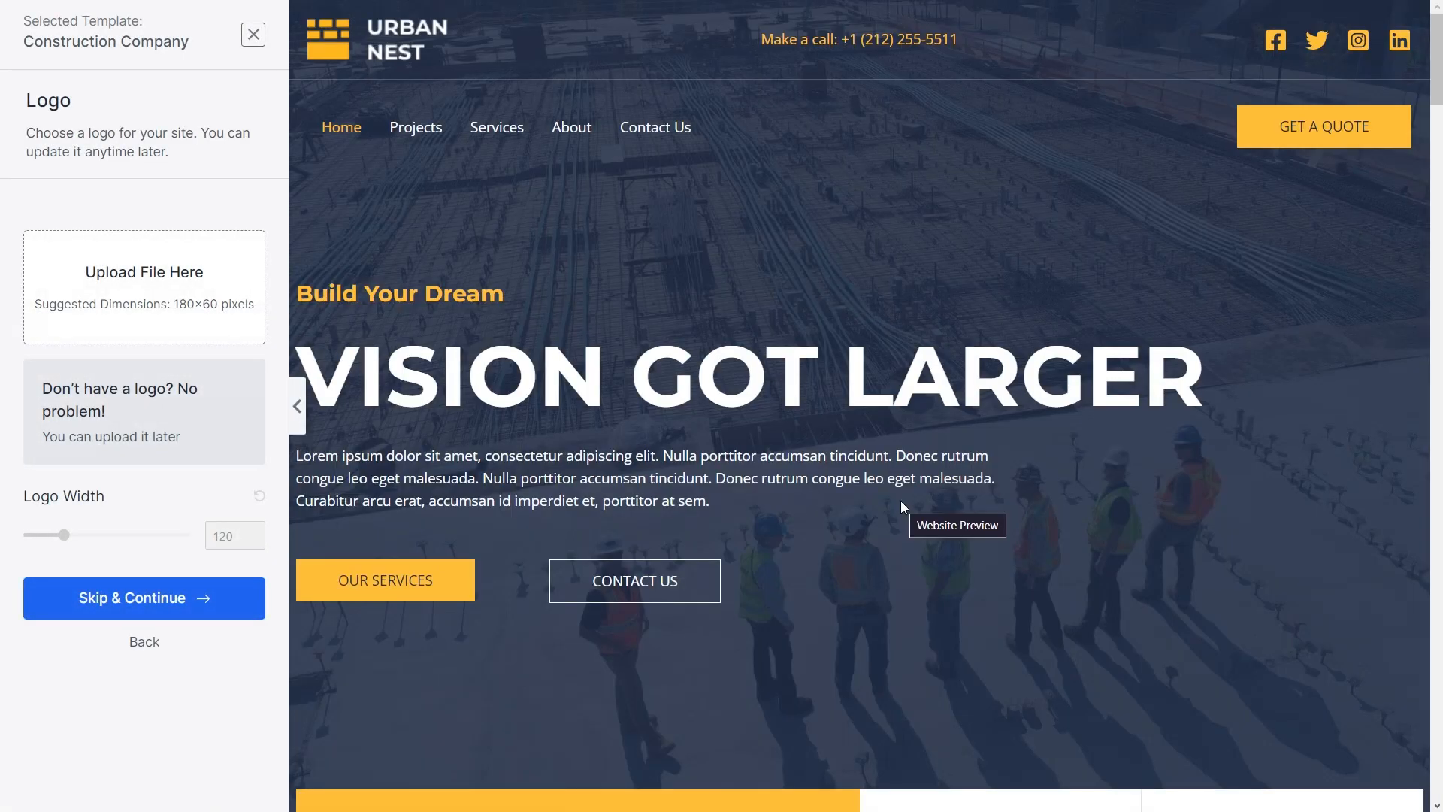
# - Look through the Construction Company preview and skip the logo upload
pyautogui.scroll(-6, 901, 511)
pyautogui.scroll(-20, 900, 535)
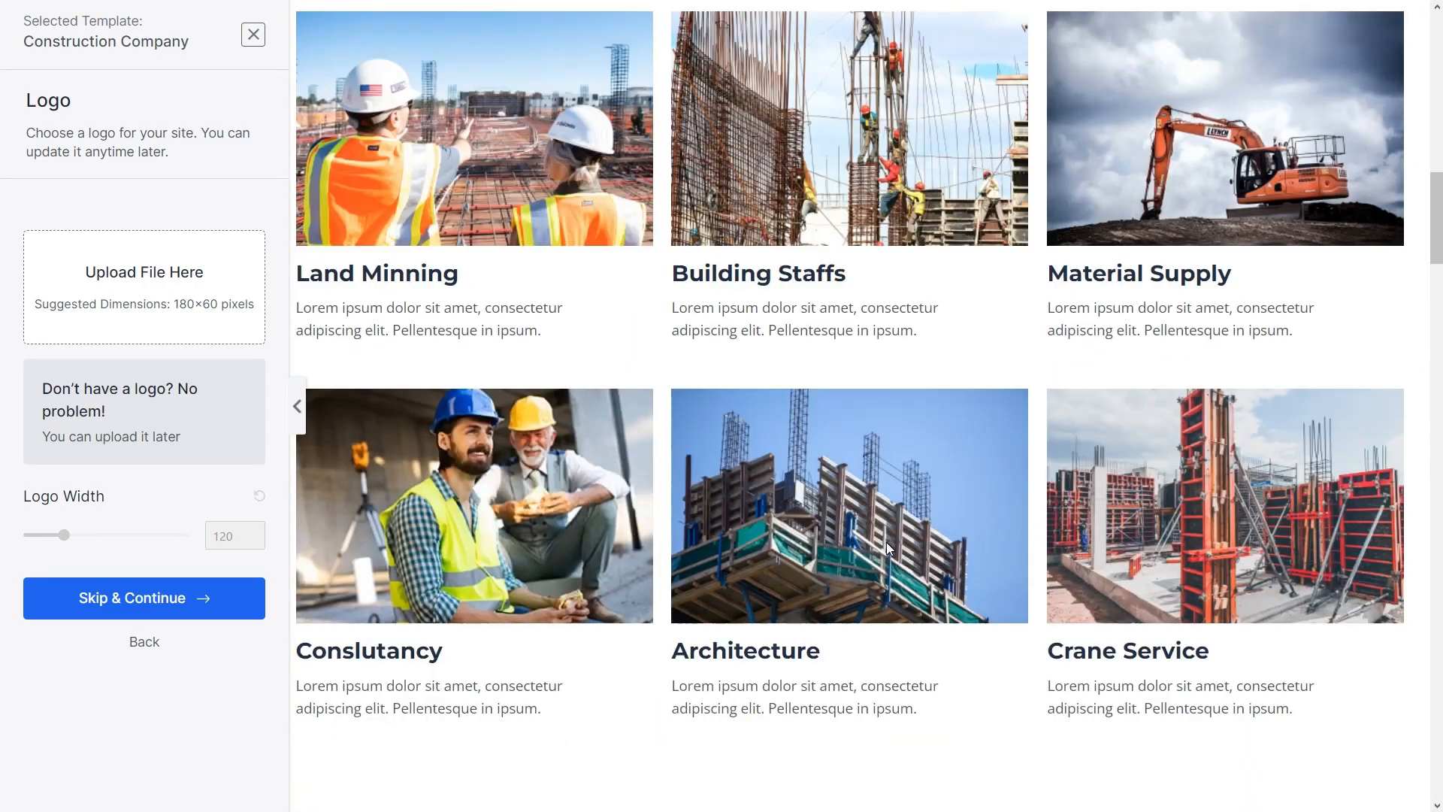
pyautogui.scroll(-20, 889, 549)
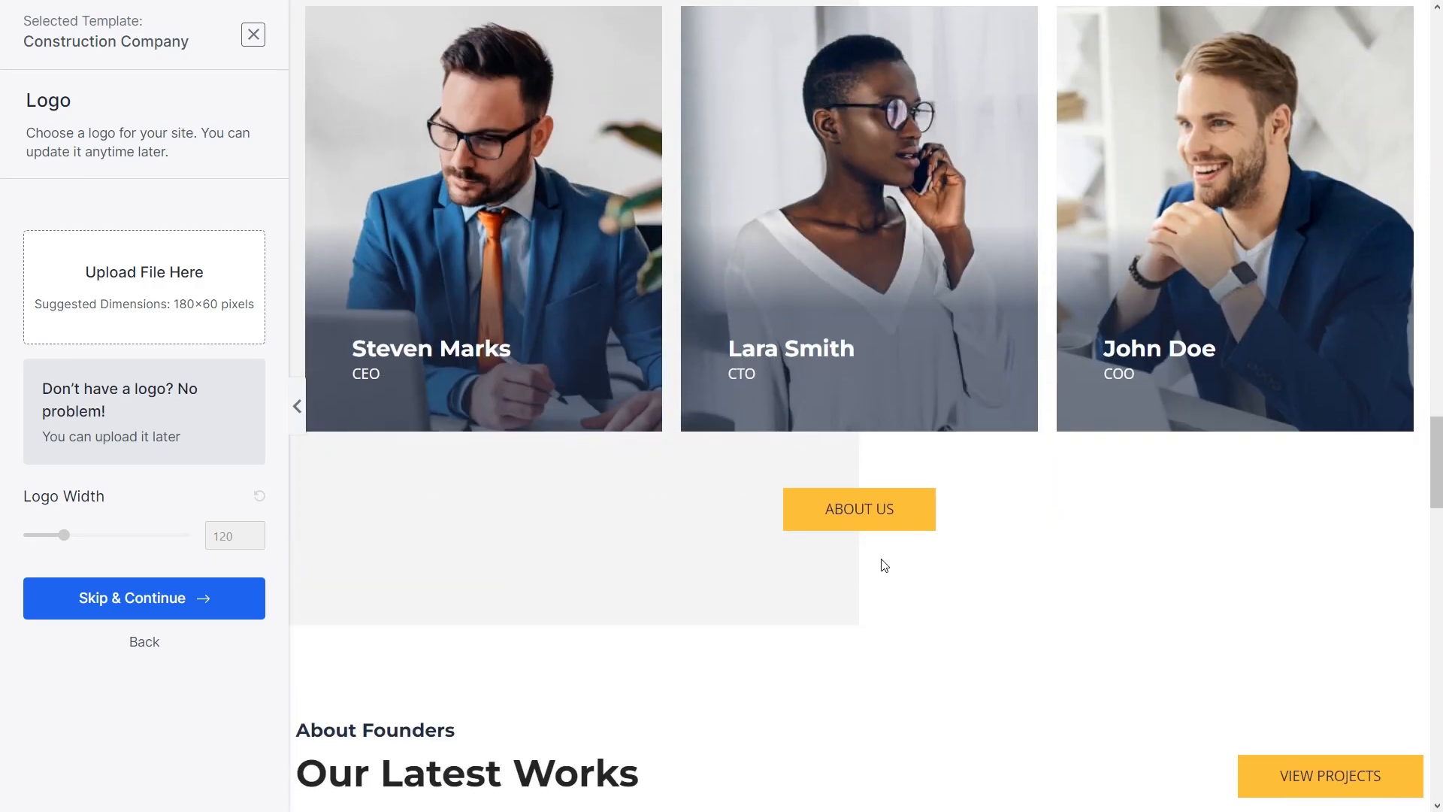
pyautogui.scroll(-10, 887, 543)
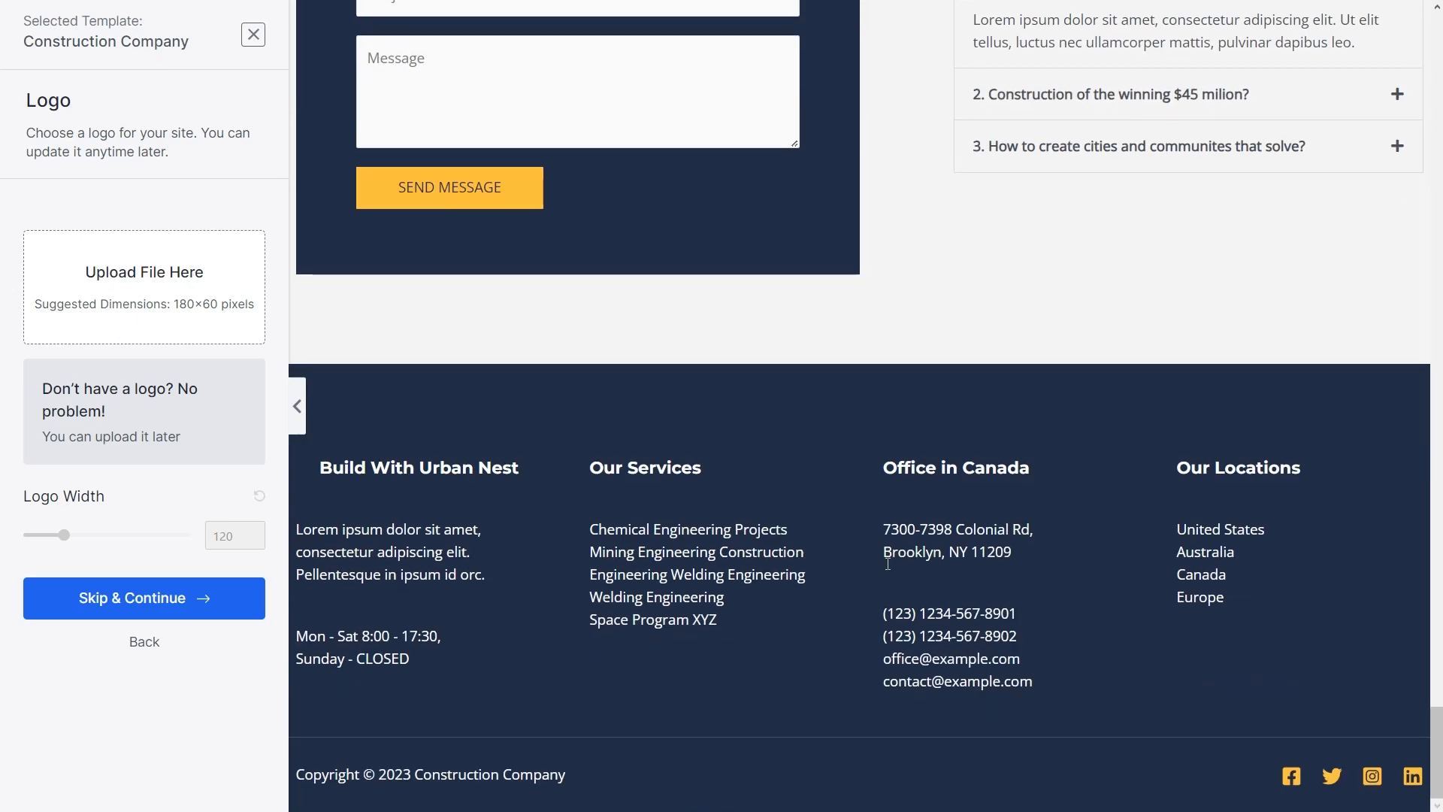
pyautogui.scroll(10, 887, 594)
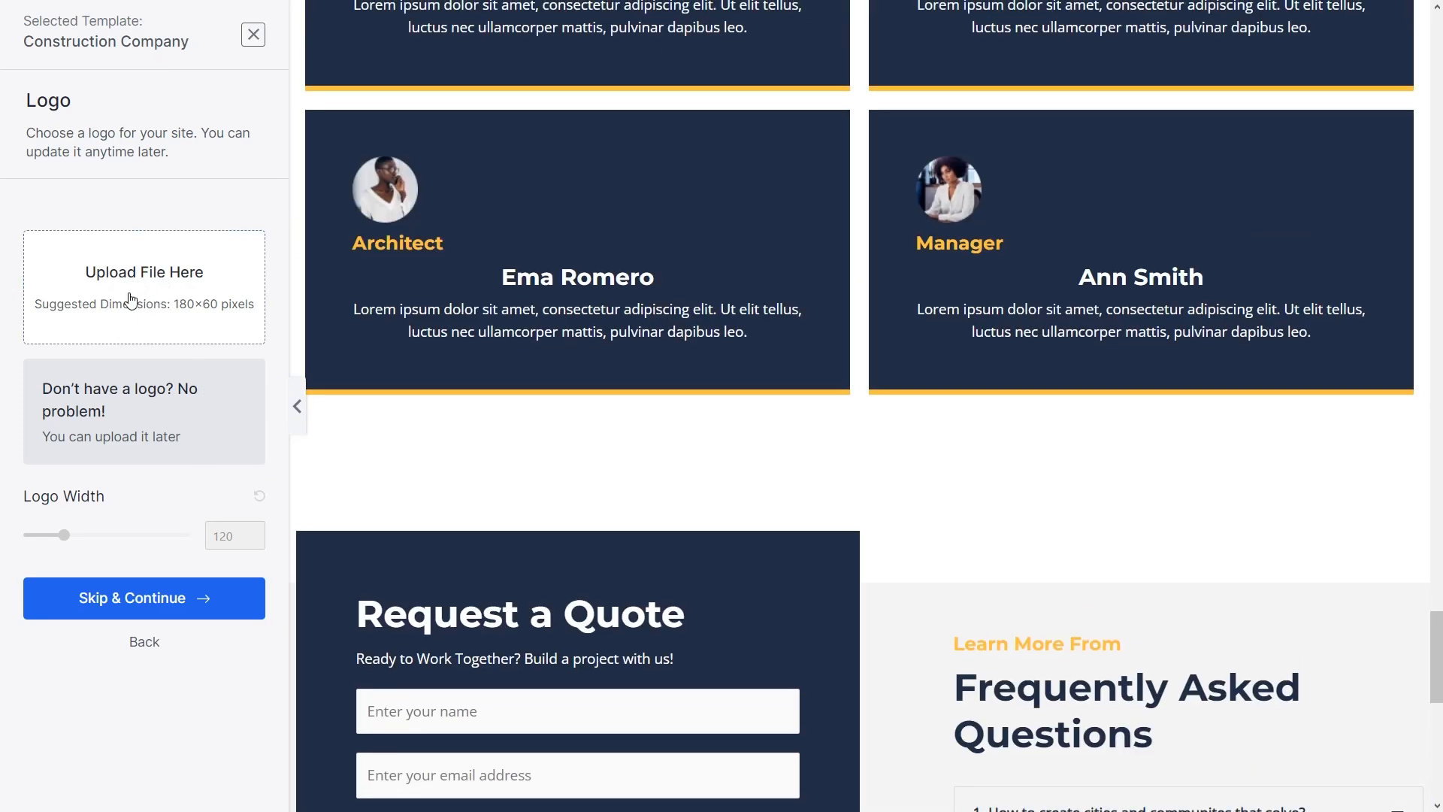
pyautogui.click(82, 614)
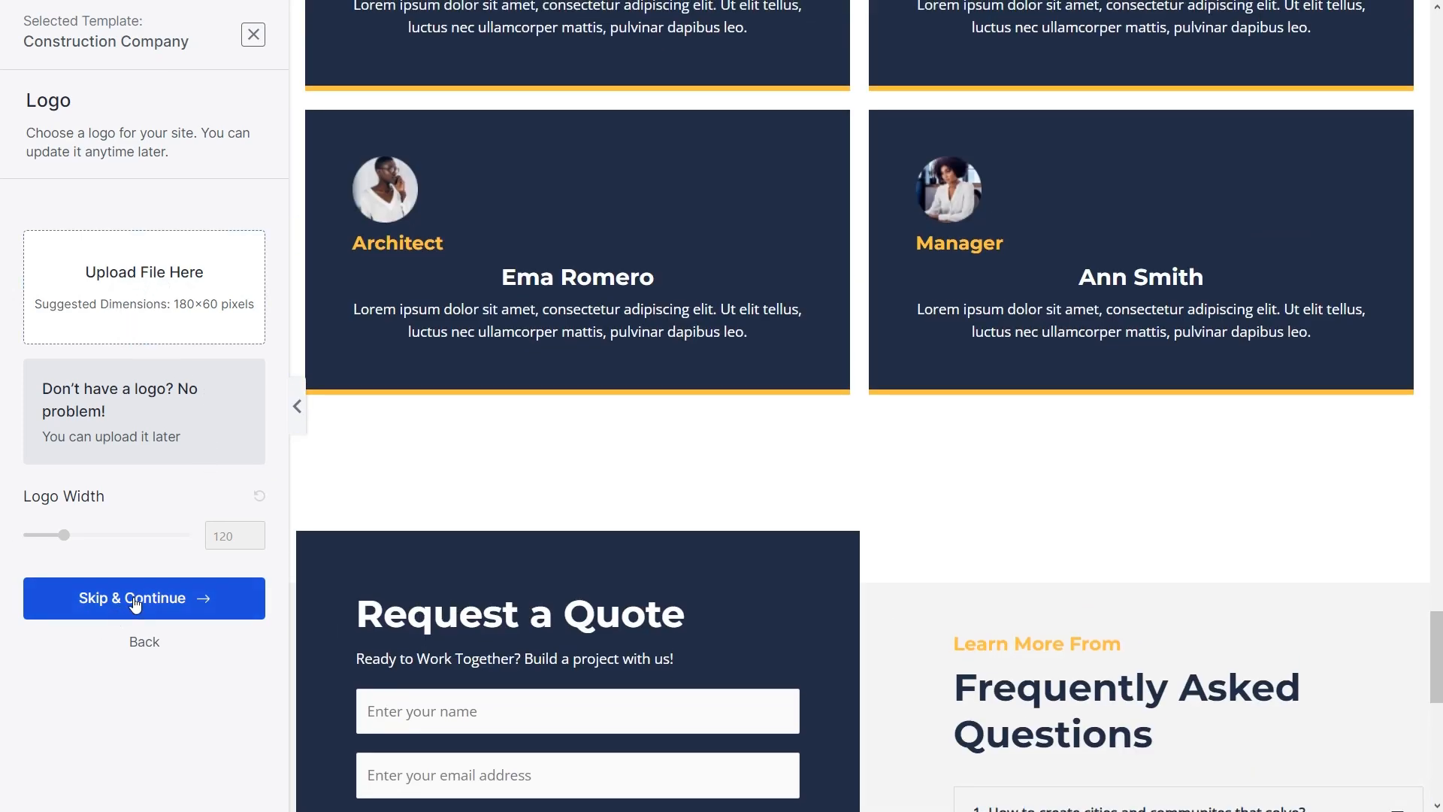
# - Try out the alternative colour palettes on the template preview and restore the default colors
pyautogui.scroll(5, 300, 473)
pyautogui.click(78, 339)
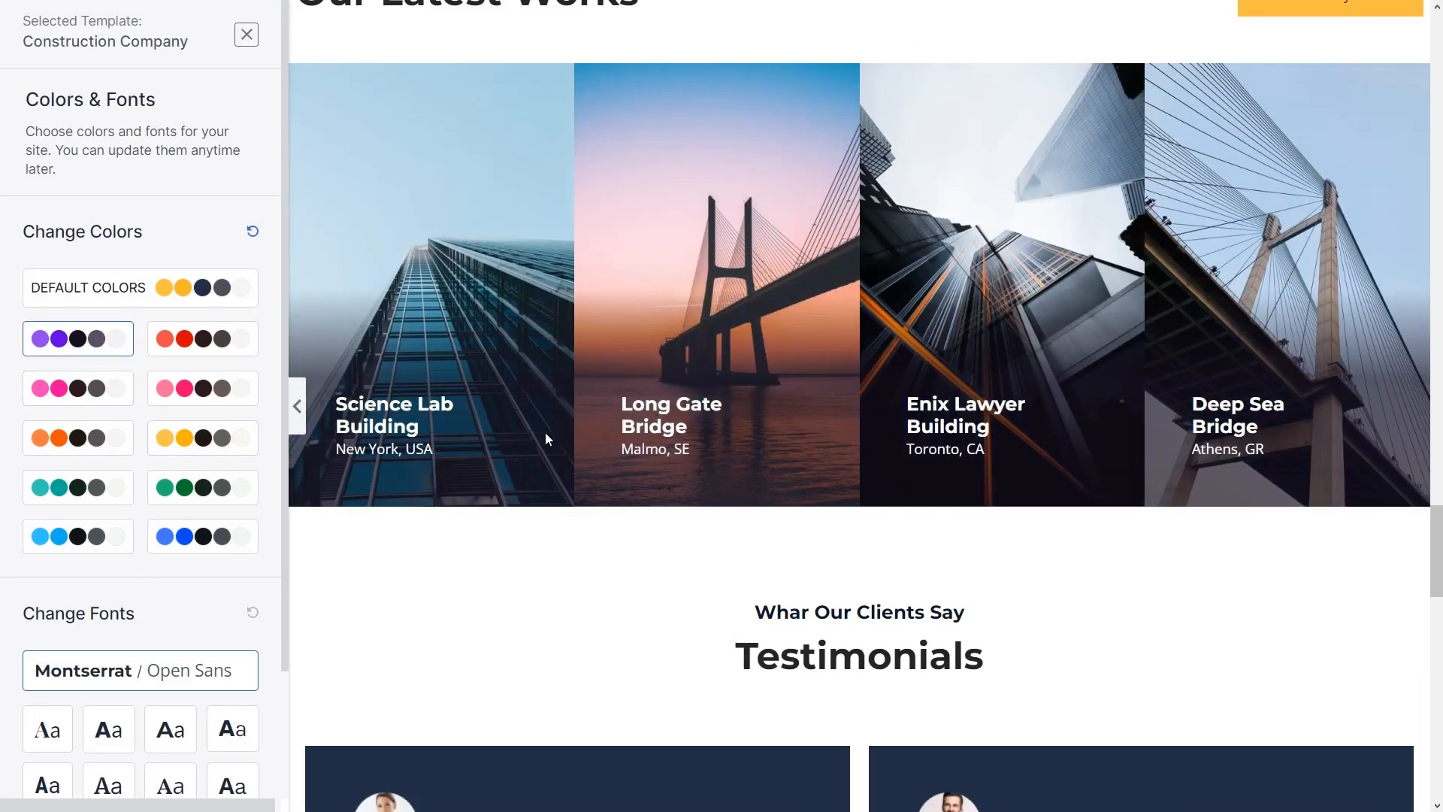
pyautogui.scroll(10, 477, 399)
pyautogui.click(203, 338)
pyautogui.click(100, 397)
pyautogui.scroll(-3, 451, 420)
pyautogui.click(203, 390)
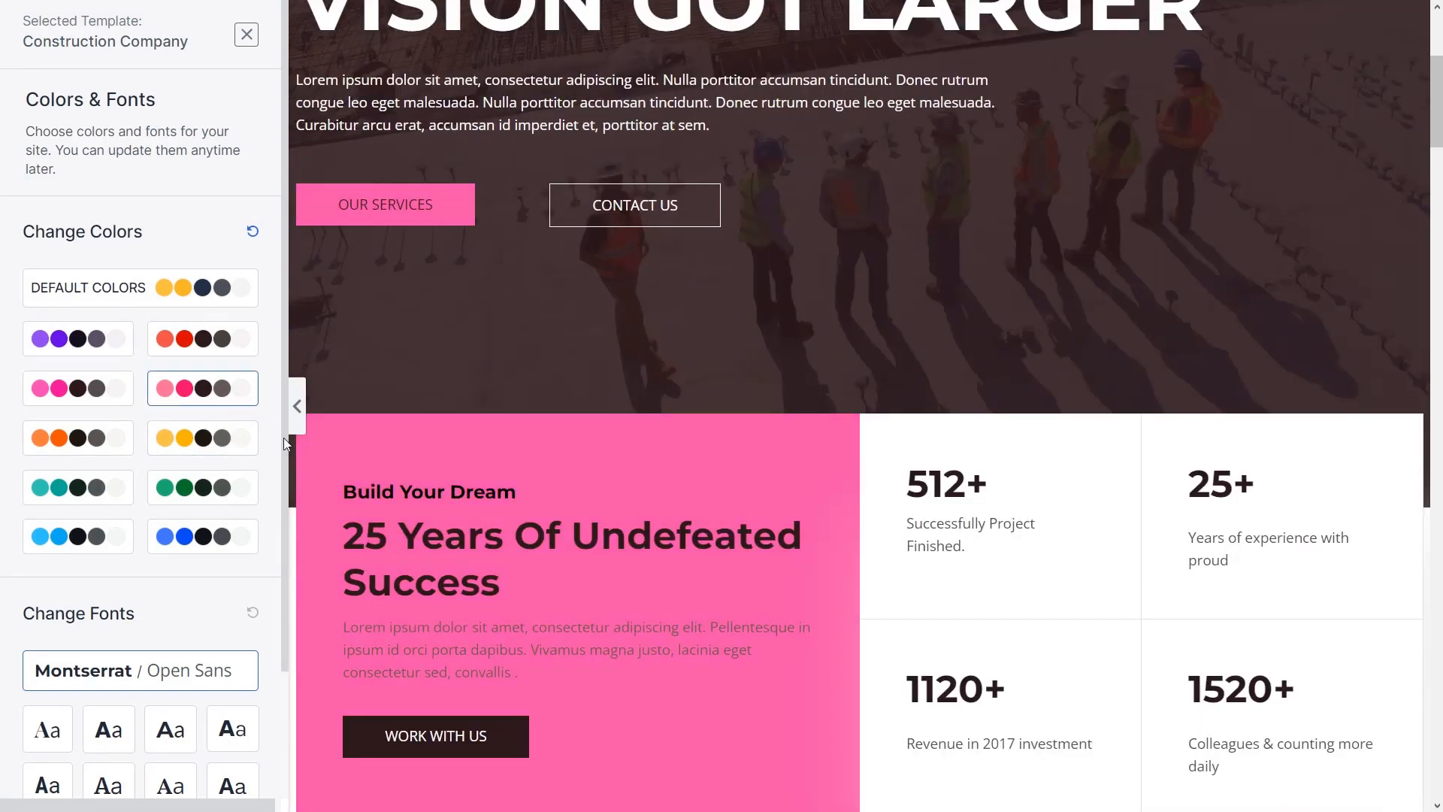
pyautogui.click(203, 438)
pyautogui.scroll(-15, 633, 473)
pyautogui.click(90, 439)
pyautogui.click(106, 490)
pyautogui.scroll(-6, 451, 481)
pyautogui.click(208, 496)
pyautogui.click(203, 536)
pyautogui.click(106, 543)
pyautogui.scroll(11, 451, 466)
pyautogui.click(209, 447)
pyautogui.scroll(7, 451, 406)
pyautogui.click(200, 301)
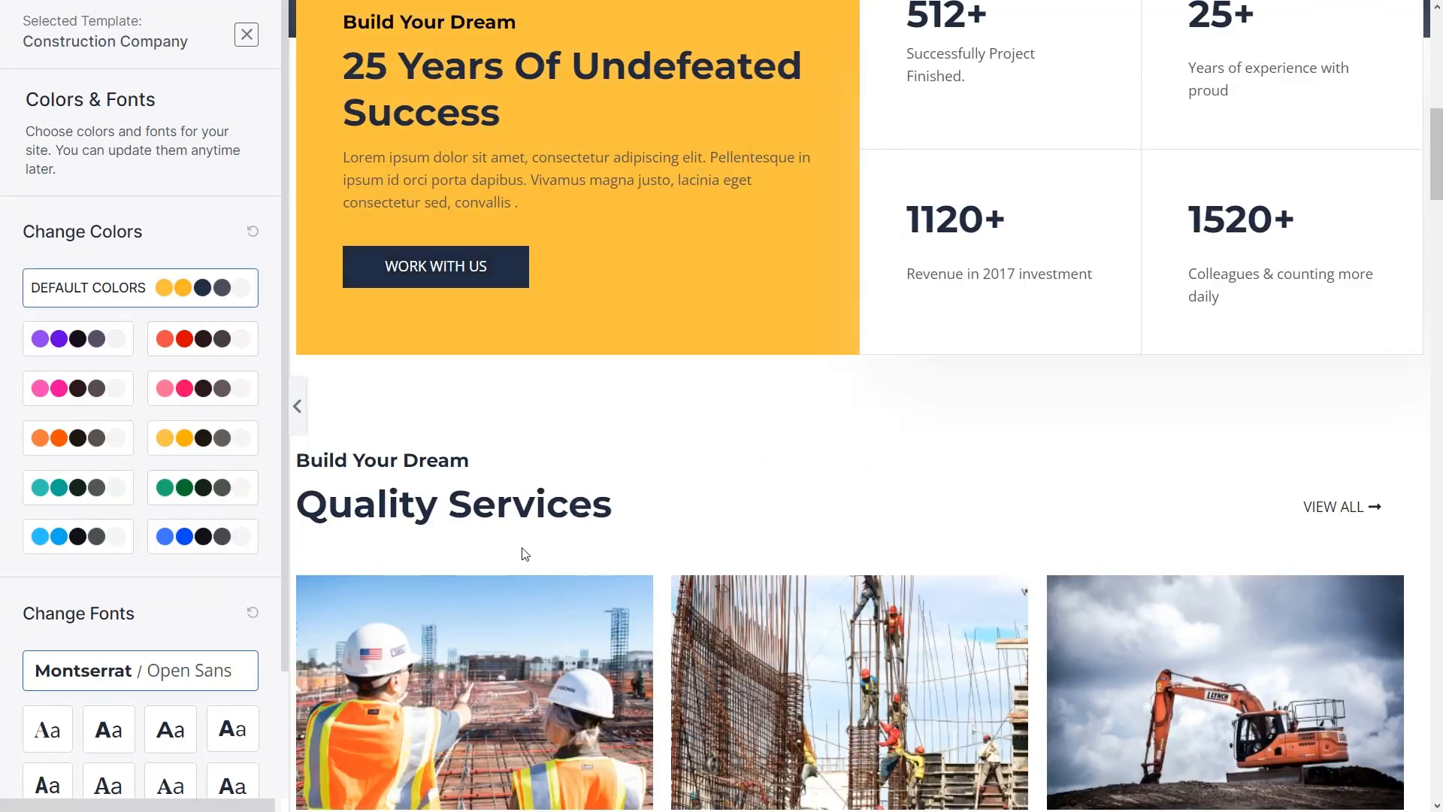
# - Try several alternative font pairings on the template preview, including Montserrat / Lato and Vollkorn / Open Sans
pyautogui.scroll(-1, 483, 574)
pyautogui.scroll(-2, 237, 607)
pyautogui.scroll(3, 451, 571)
pyautogui.click(109, 580)
pyautogui.scroll(9, 547, 610)
pyautogui.click(170, 584)
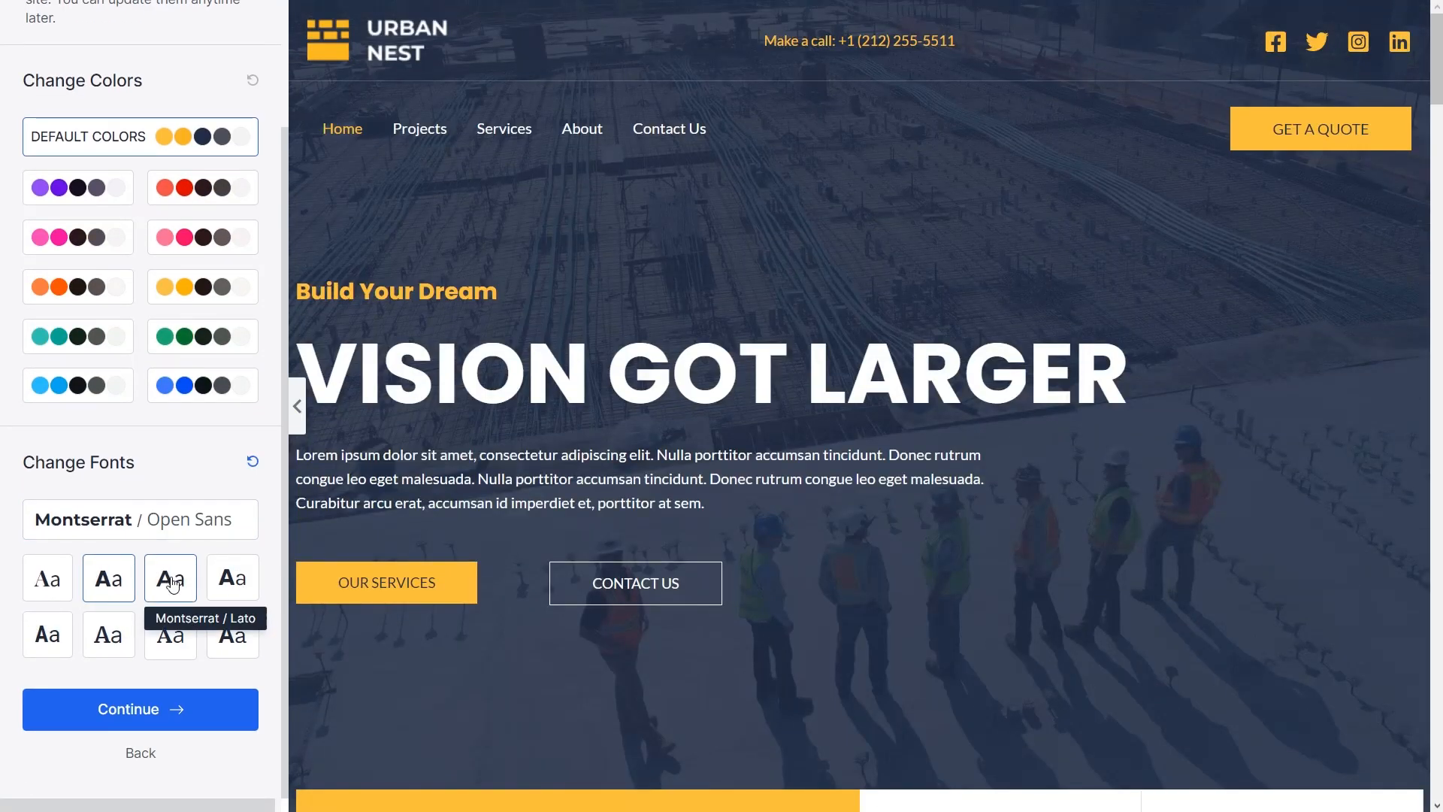
pyautogui.click(231, 587)
pyautogui.click(233, 638)
pyautogui.scroll(-3, 467, 634)
pyautogui.click(169, 635)
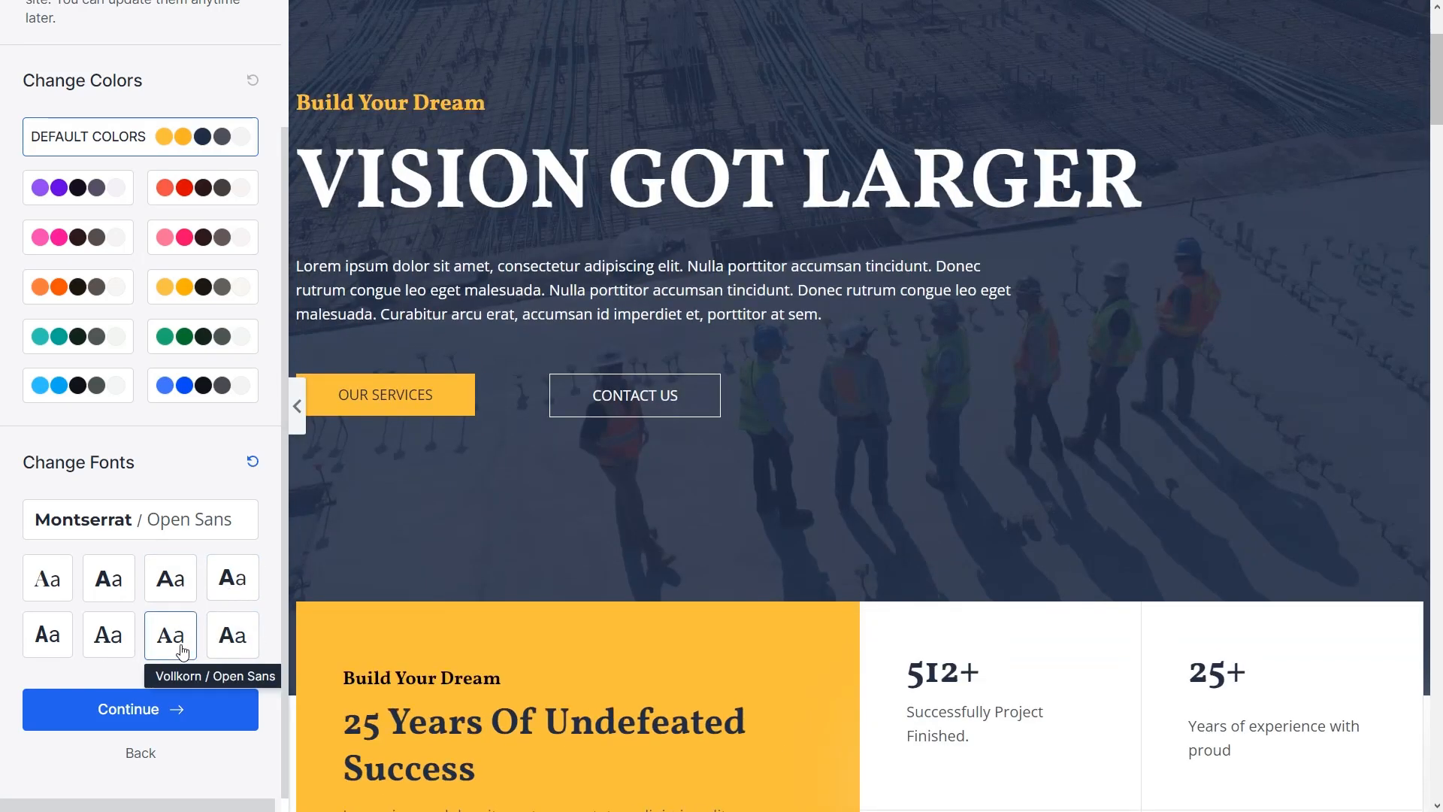
pyautogui.click(108, 635)
pyautogui.click(87, 535)
# - Set the site's fonts to Poppins / Lato, check them in the preview and continue
pyautogui.click(109, 579)
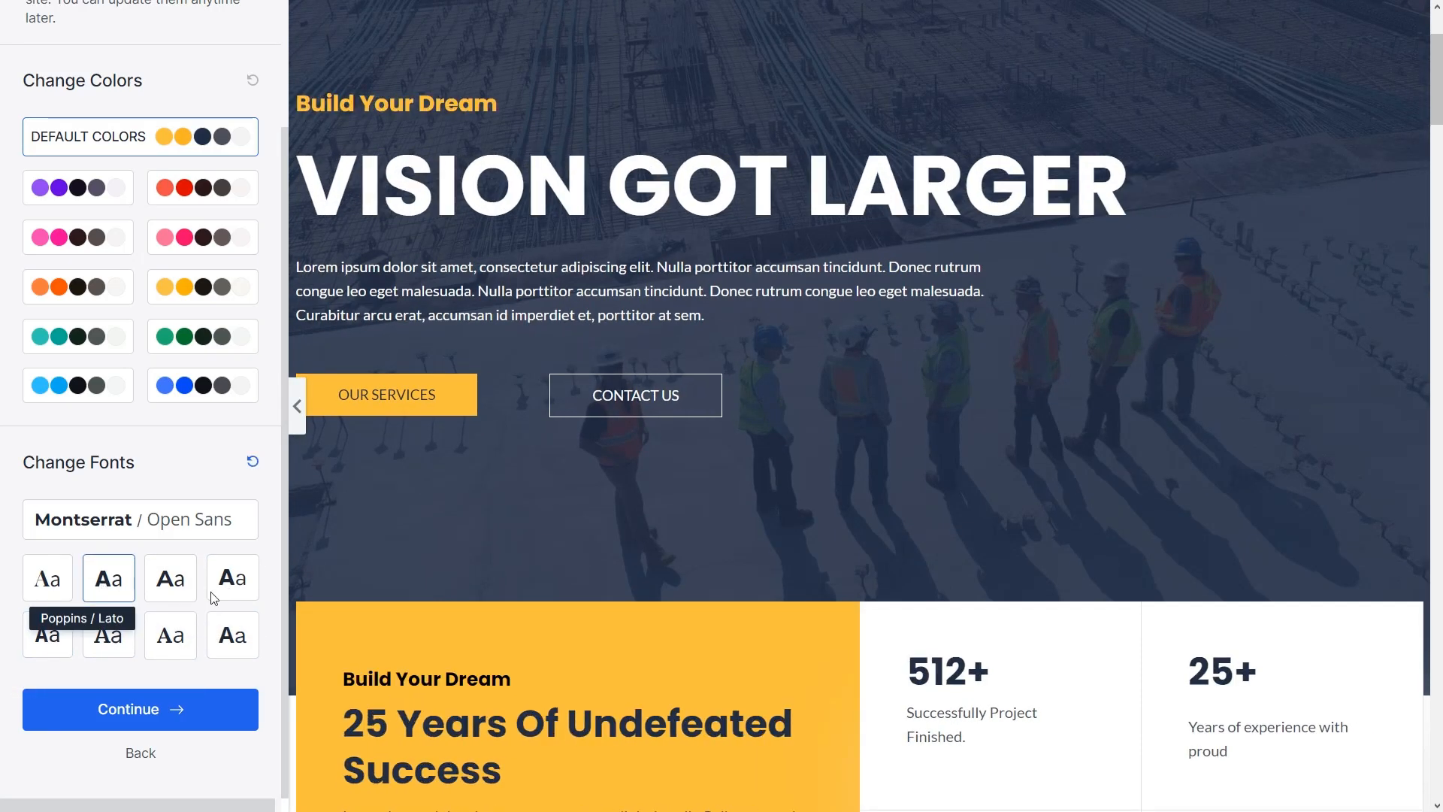
pyautogui.scroll(-10, 436, 601)
pyautogui.scroll(-3, 481, 635)
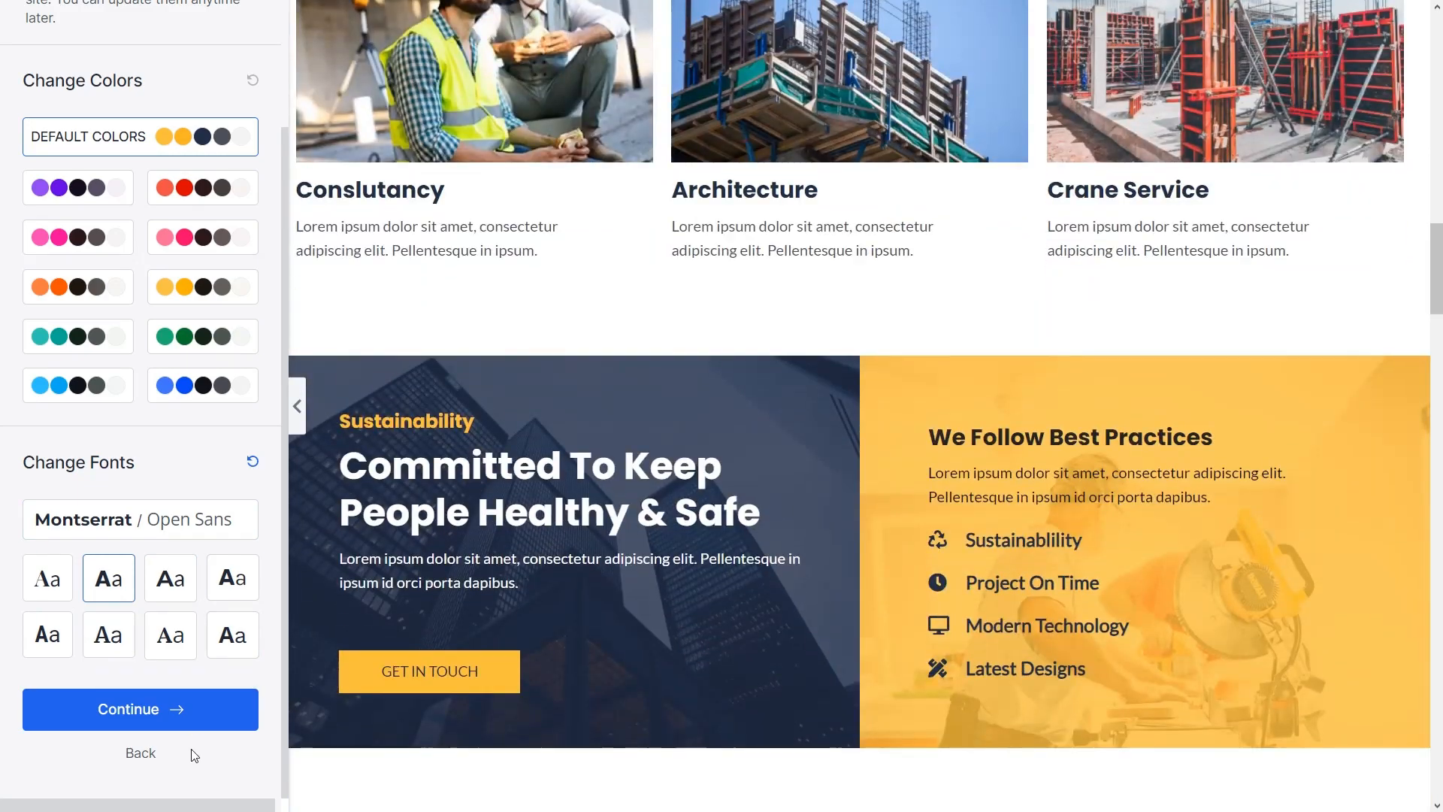
pyautogui.click(188, 708)
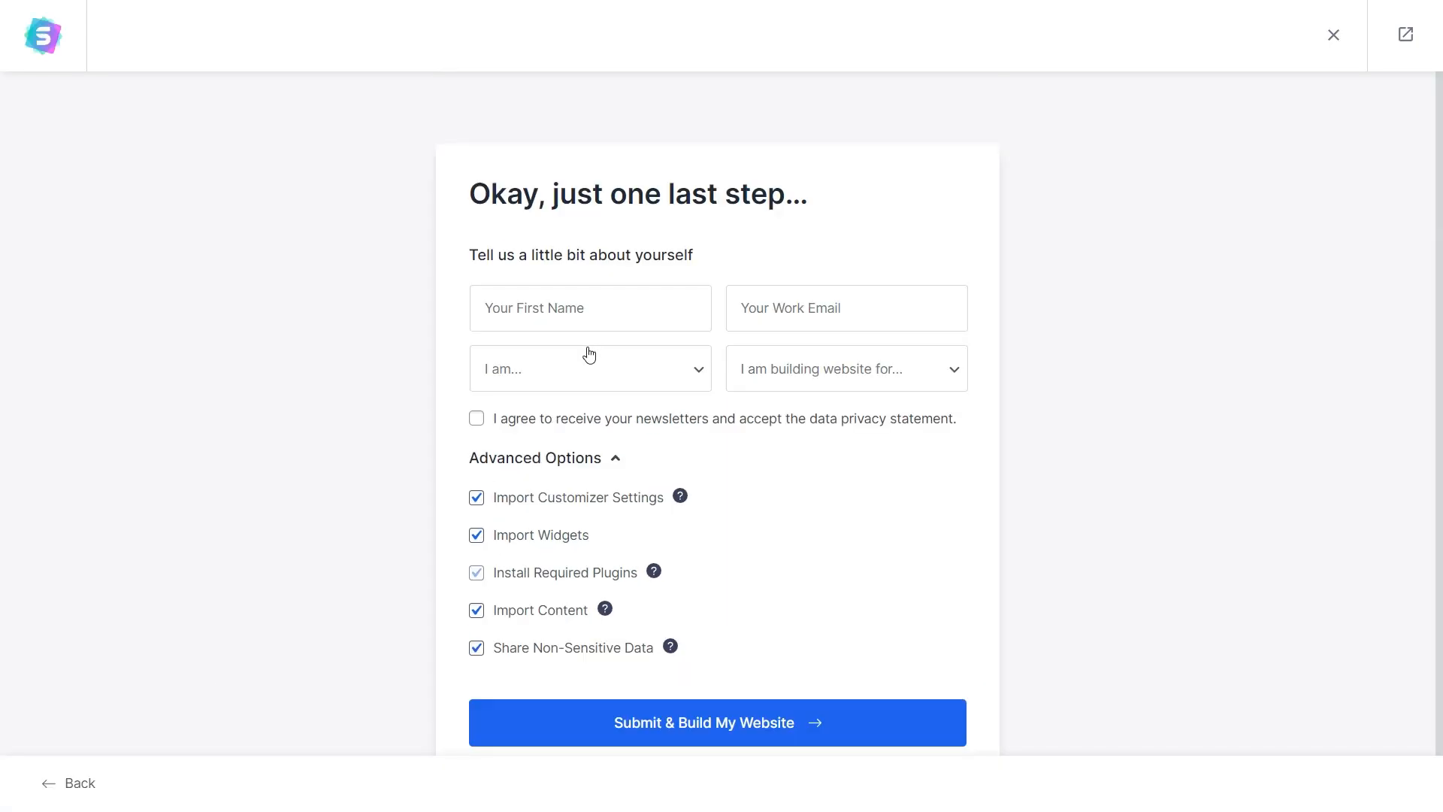
# - Build the website with the default import options and open the finished site
pyautogui.scroll(-1, 601, 383)
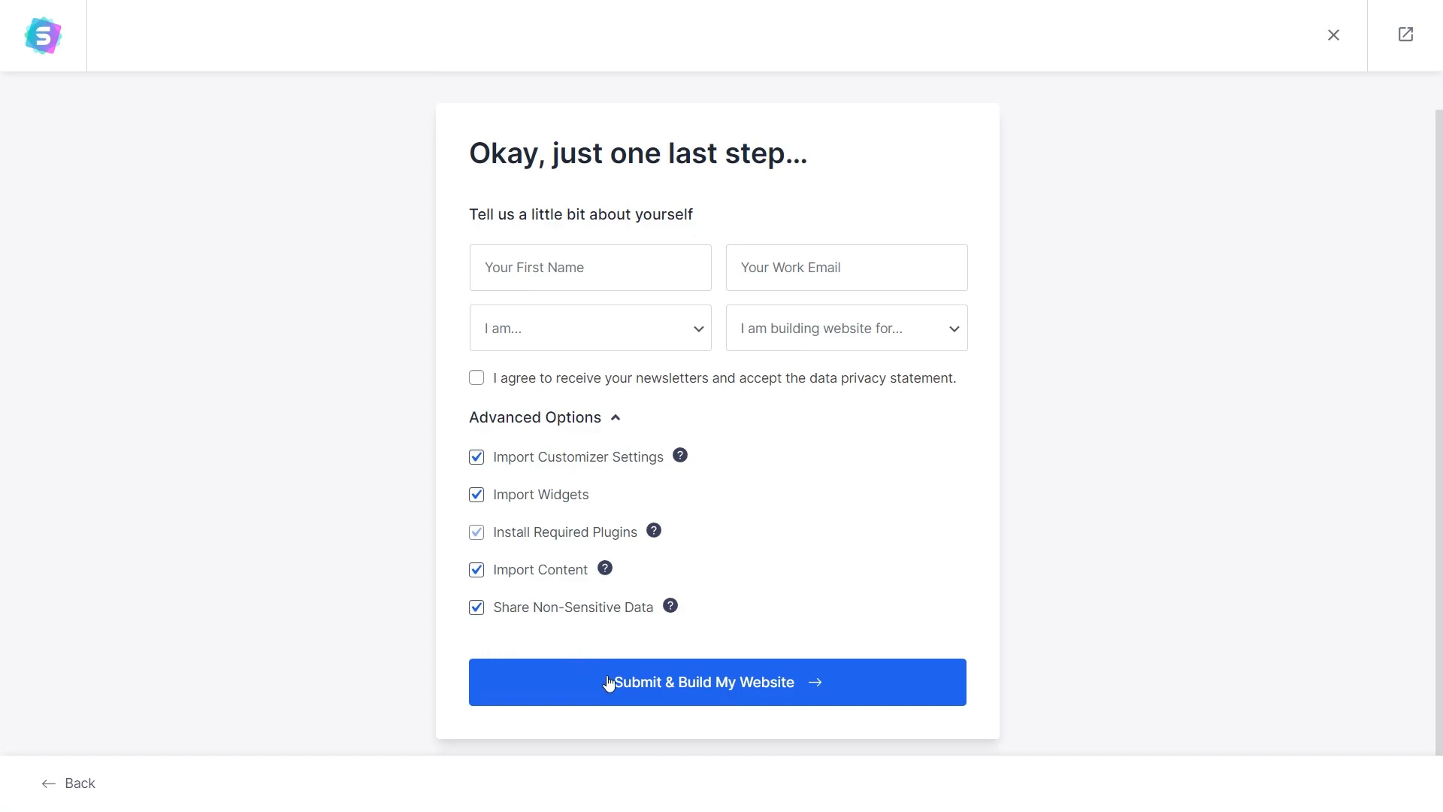
pyautogui.click(608, 682)
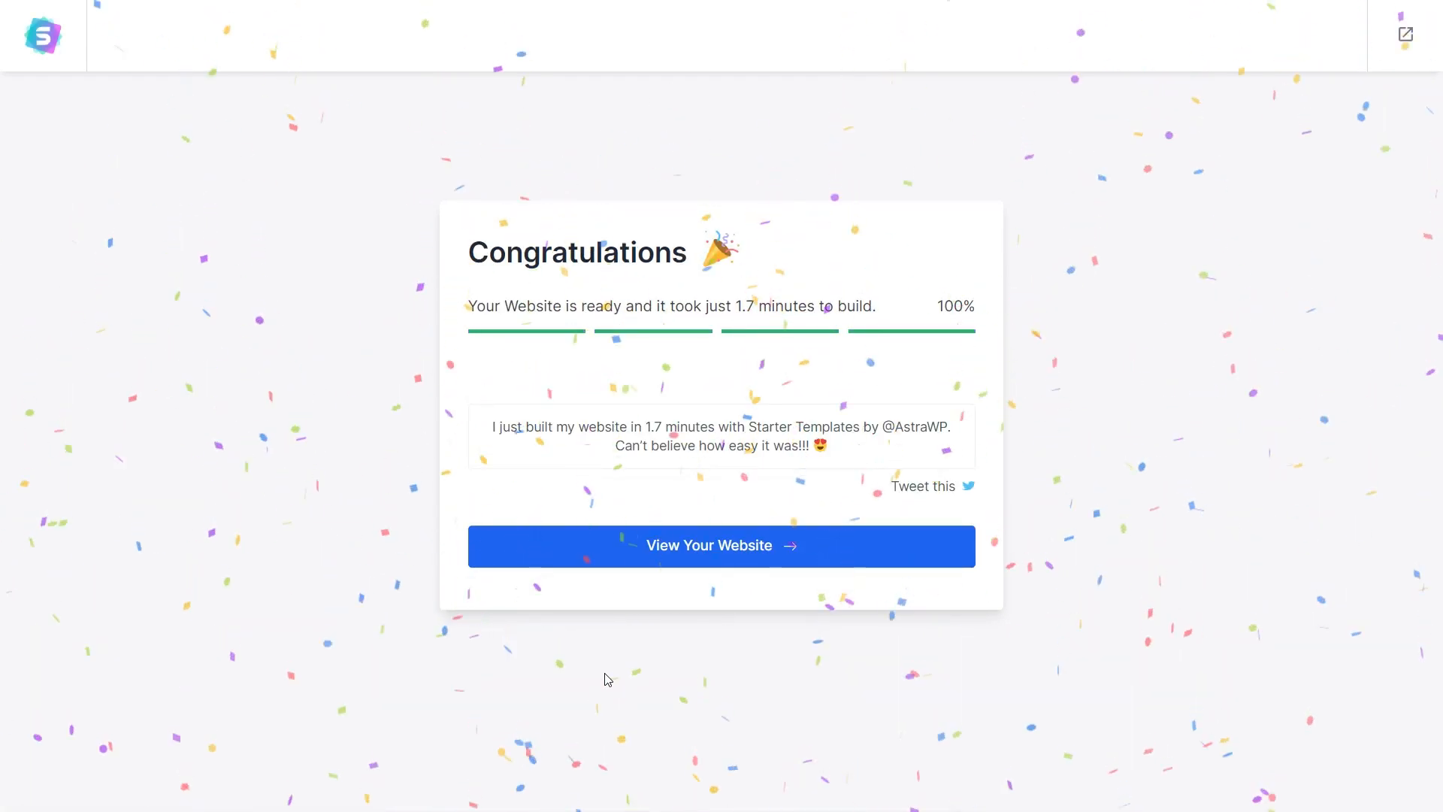
pyautogui.click(768, 569)
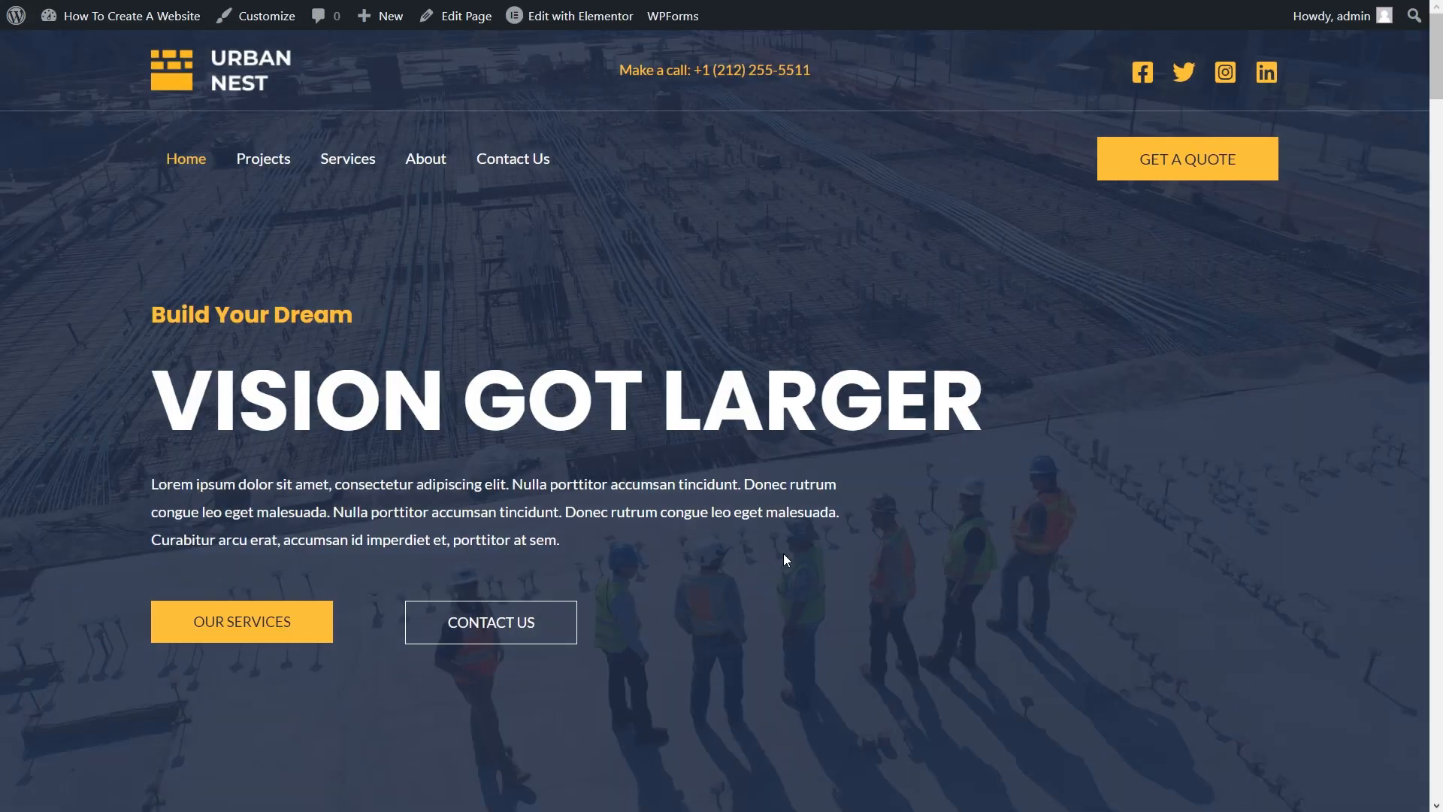
# - Review the finished home page, then open it for editing with Elementor and dismiss the AI image generator notification
pyautogui.scroll(-20, 755, 489)
pyautogui.scroll(-20, 759, 524)
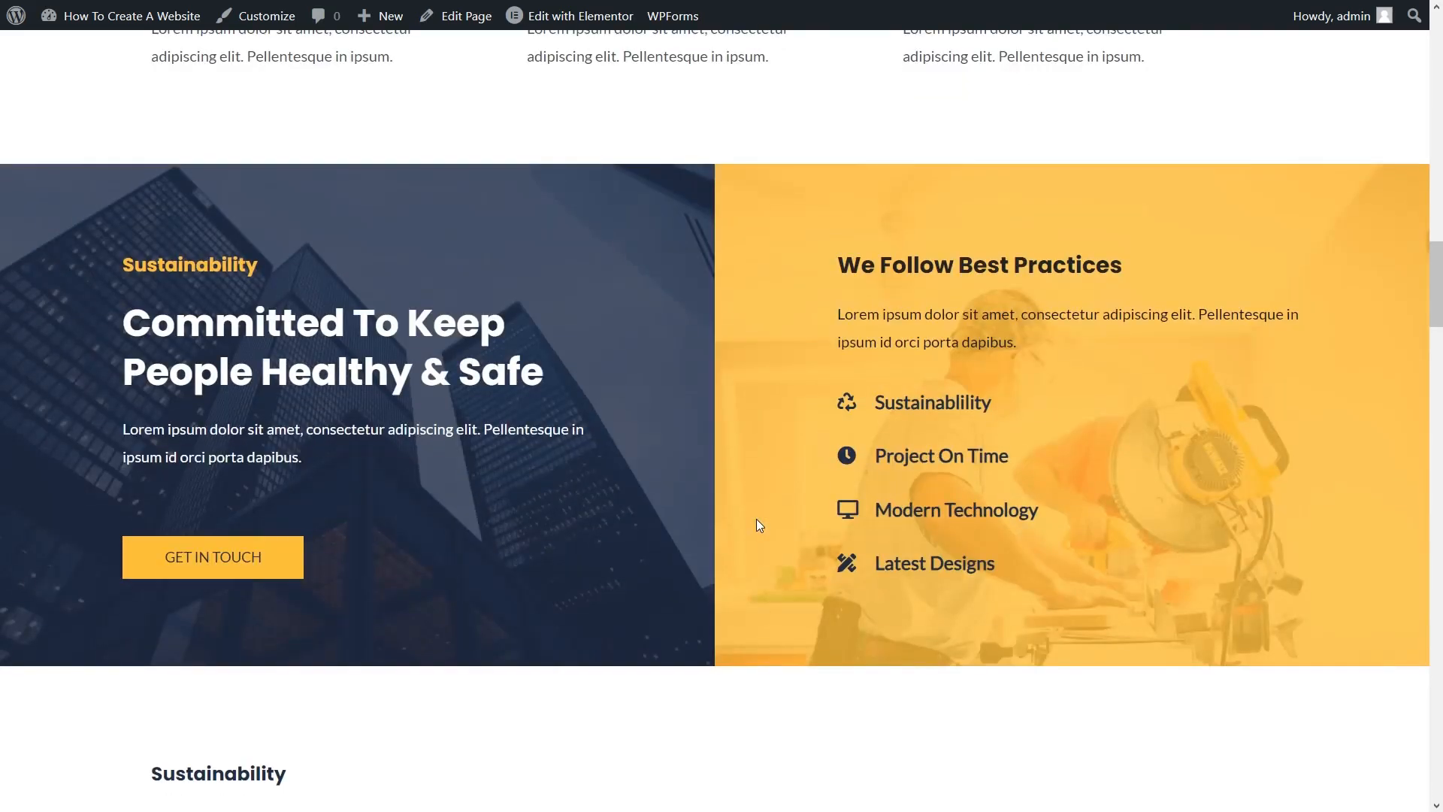
pyautogui.scroll(-15, 755, 520)
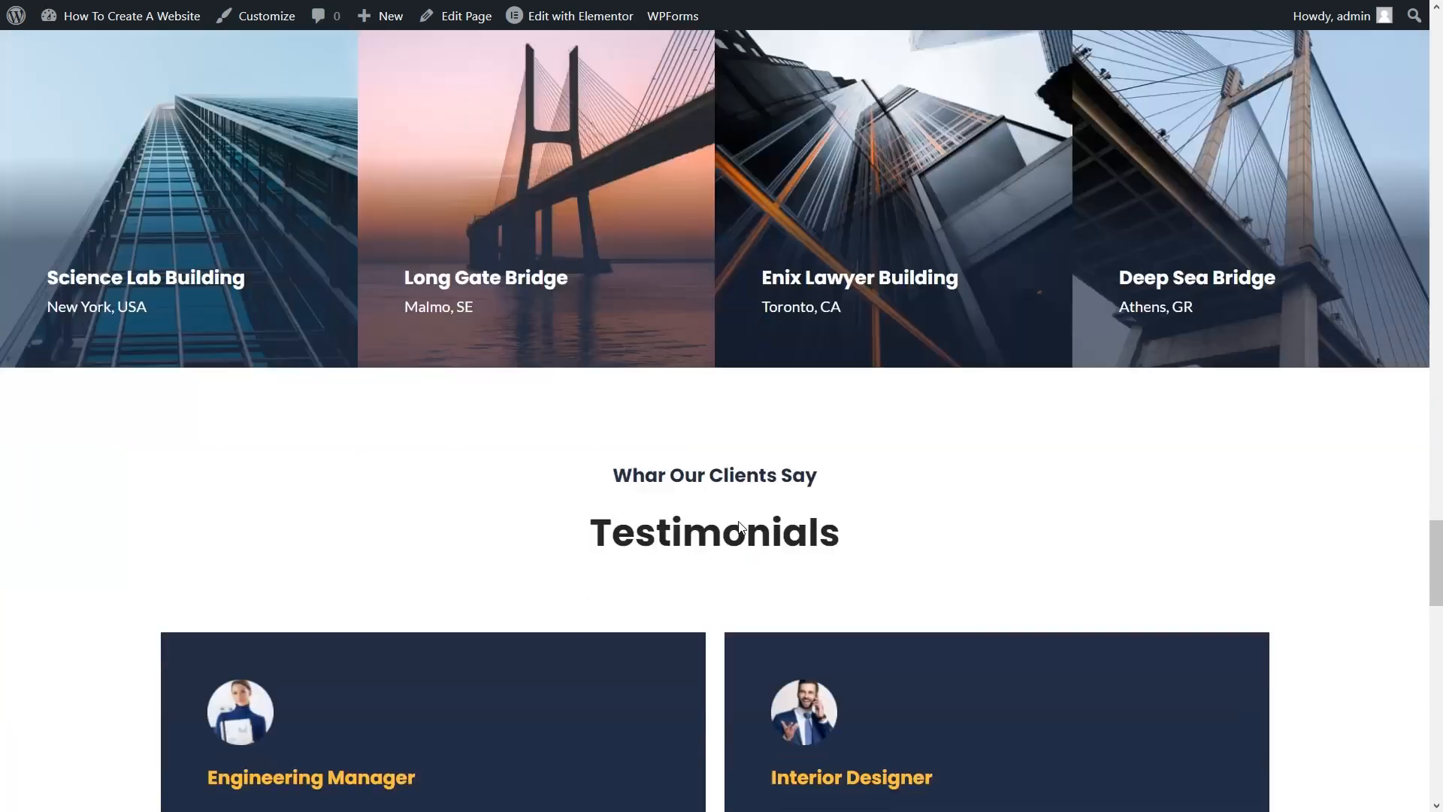
pyautogui.scroll(20, 738, 521)
pyautogui.scroll(20, 726, 524)
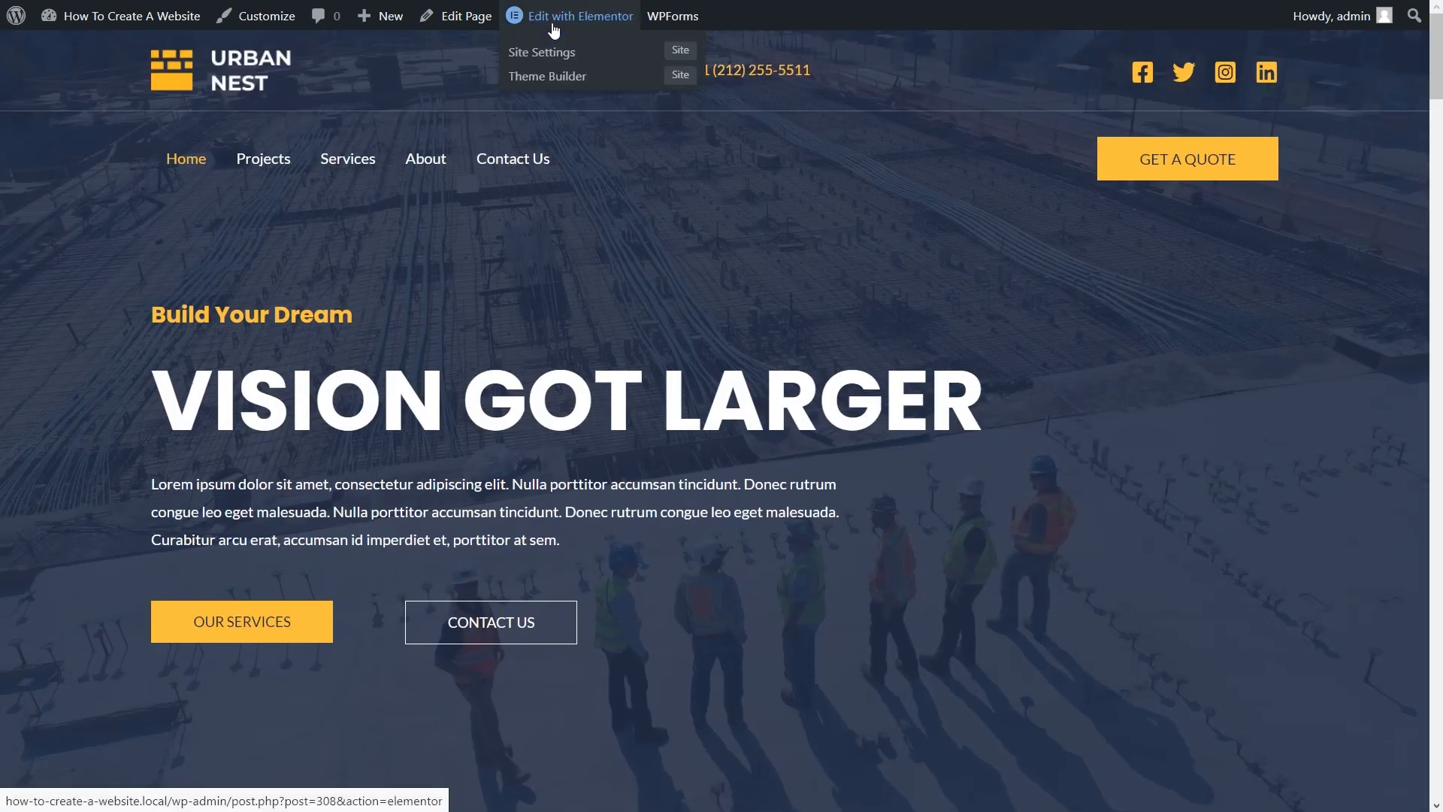
pyautogui.click(561, 20)
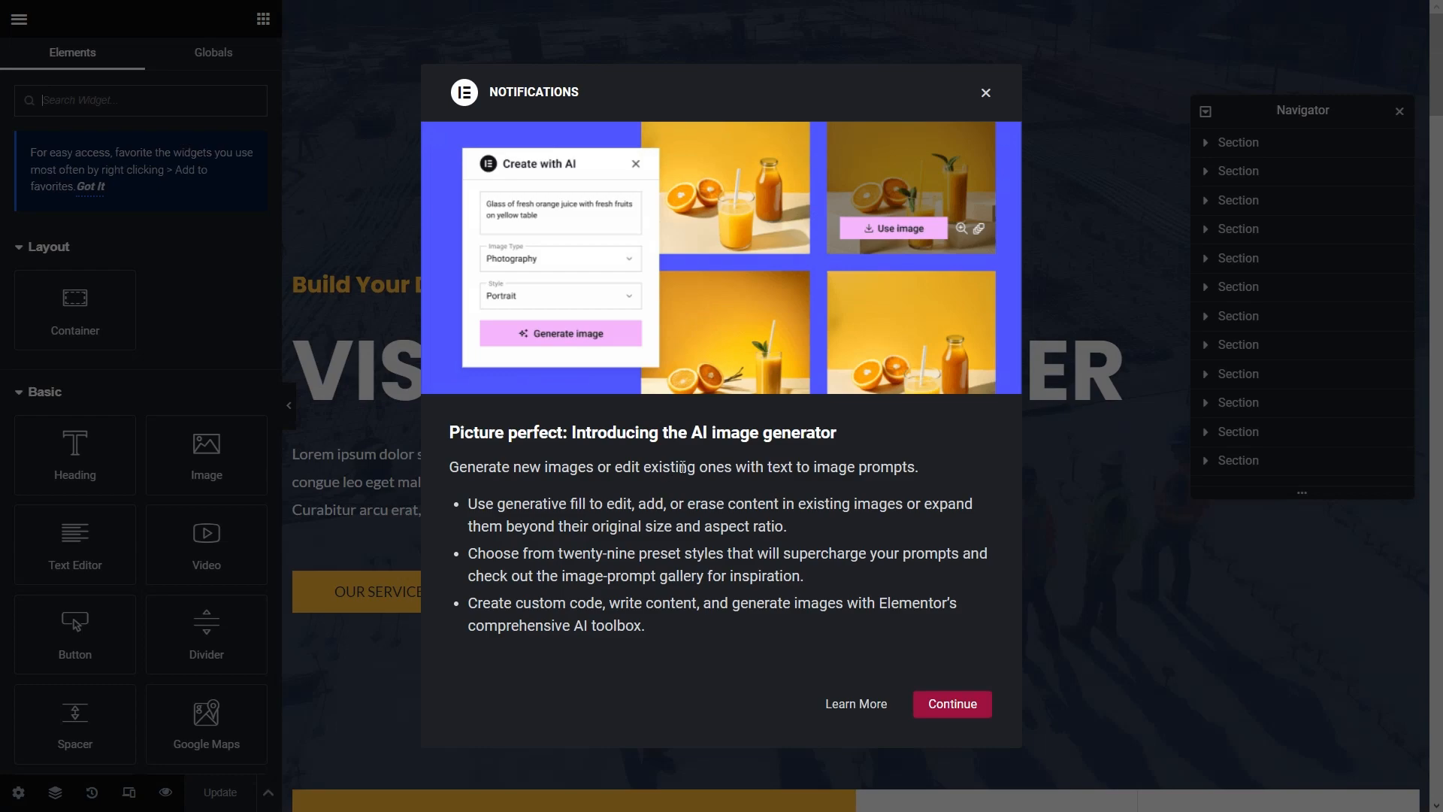
pyautogui.click(985, 94)
# - Close the Navigator and examine the home page down to the Quality Services section in the editor
pyautogui.scroll(-5, 953, 360)
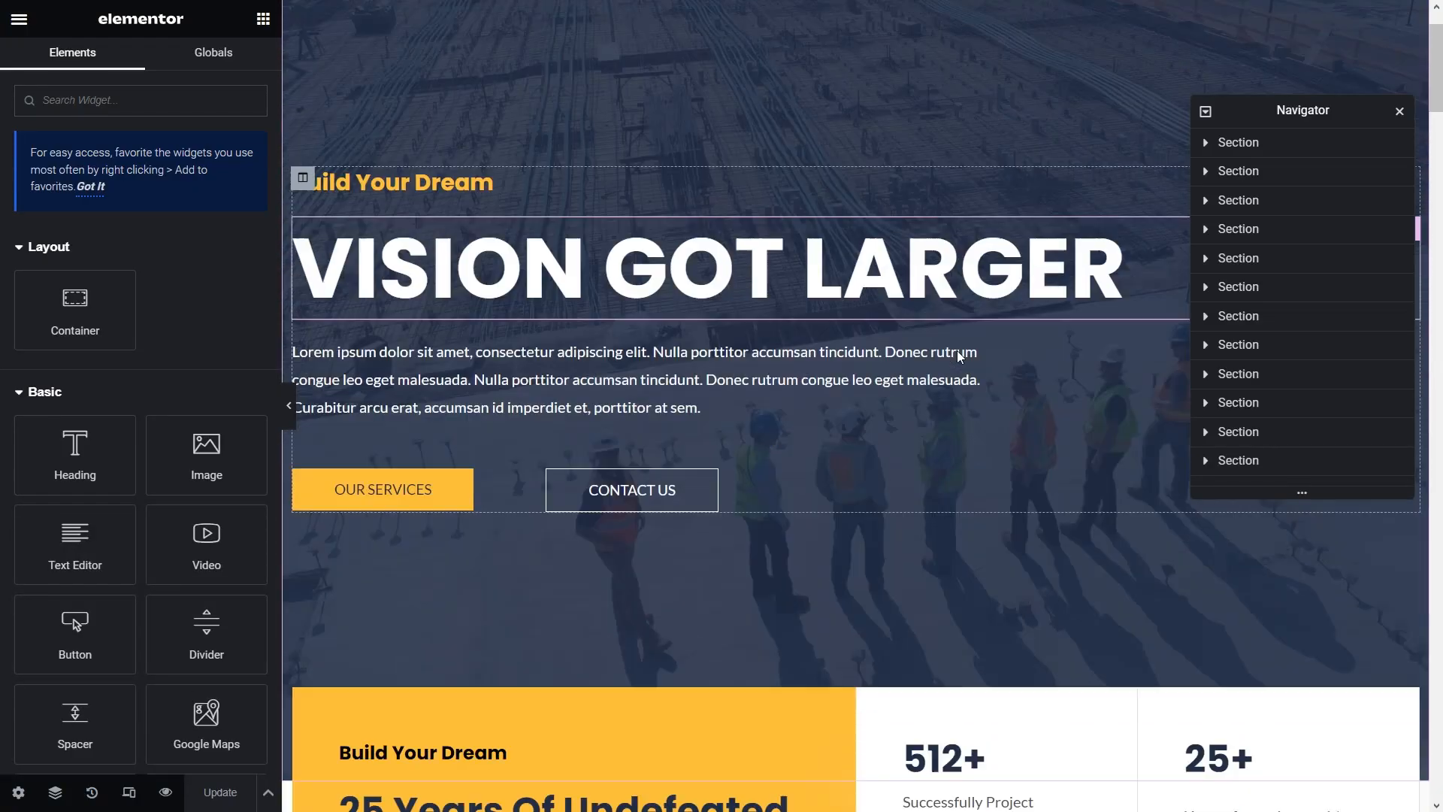
pyautogui.scroll(5, 952, 360)
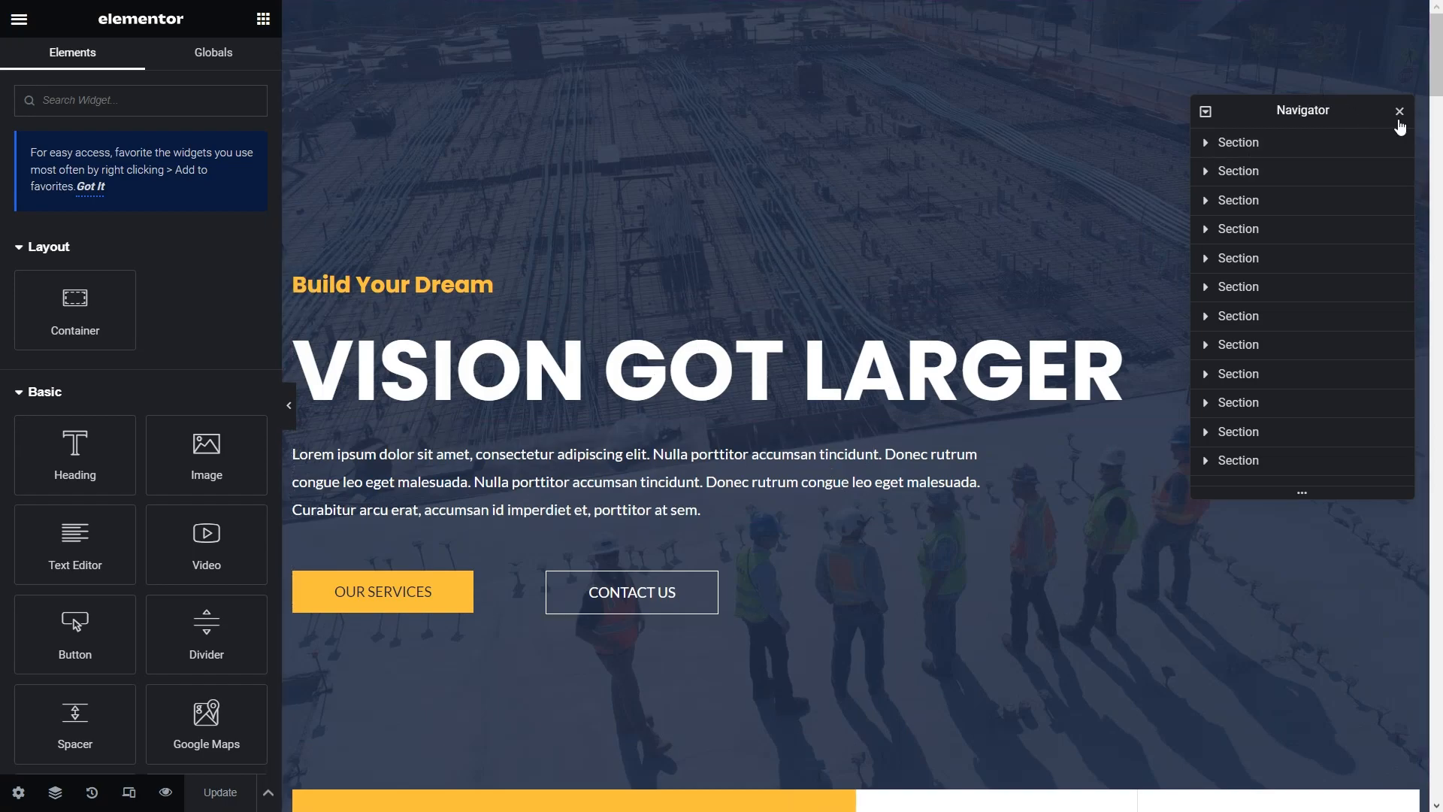
pyautogui.click(1398, 117)
pyautogui.scroll(-13, 924, 476)
pyautogui.scroll(-2, 924, 480)
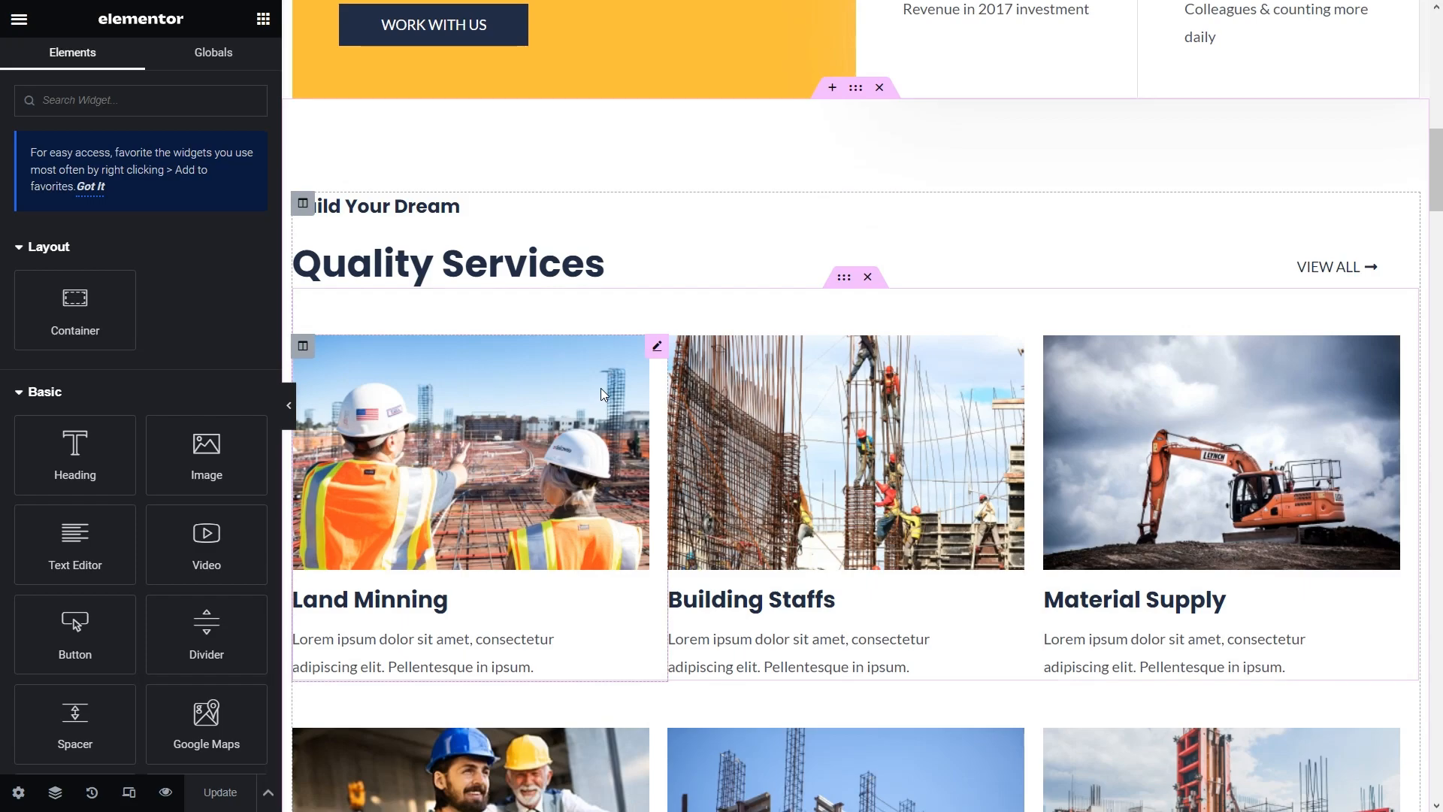
pyautogui.scroll(-5, 602, 394)
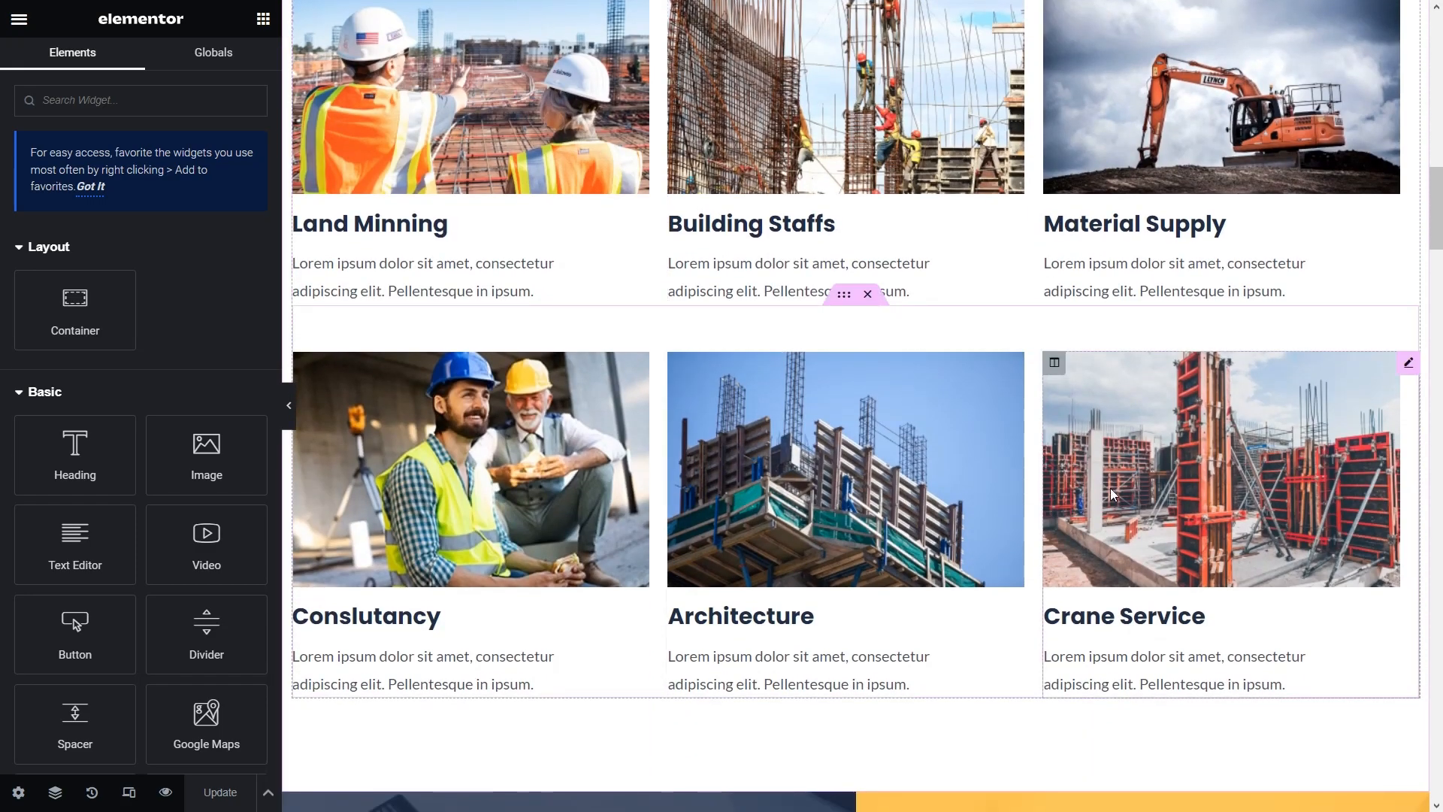
# - Delete the Conslutancy, Architecture and Crane Service image boxes and remove their emptied row from the Quality Services section
pyautogui.click(570, 410)
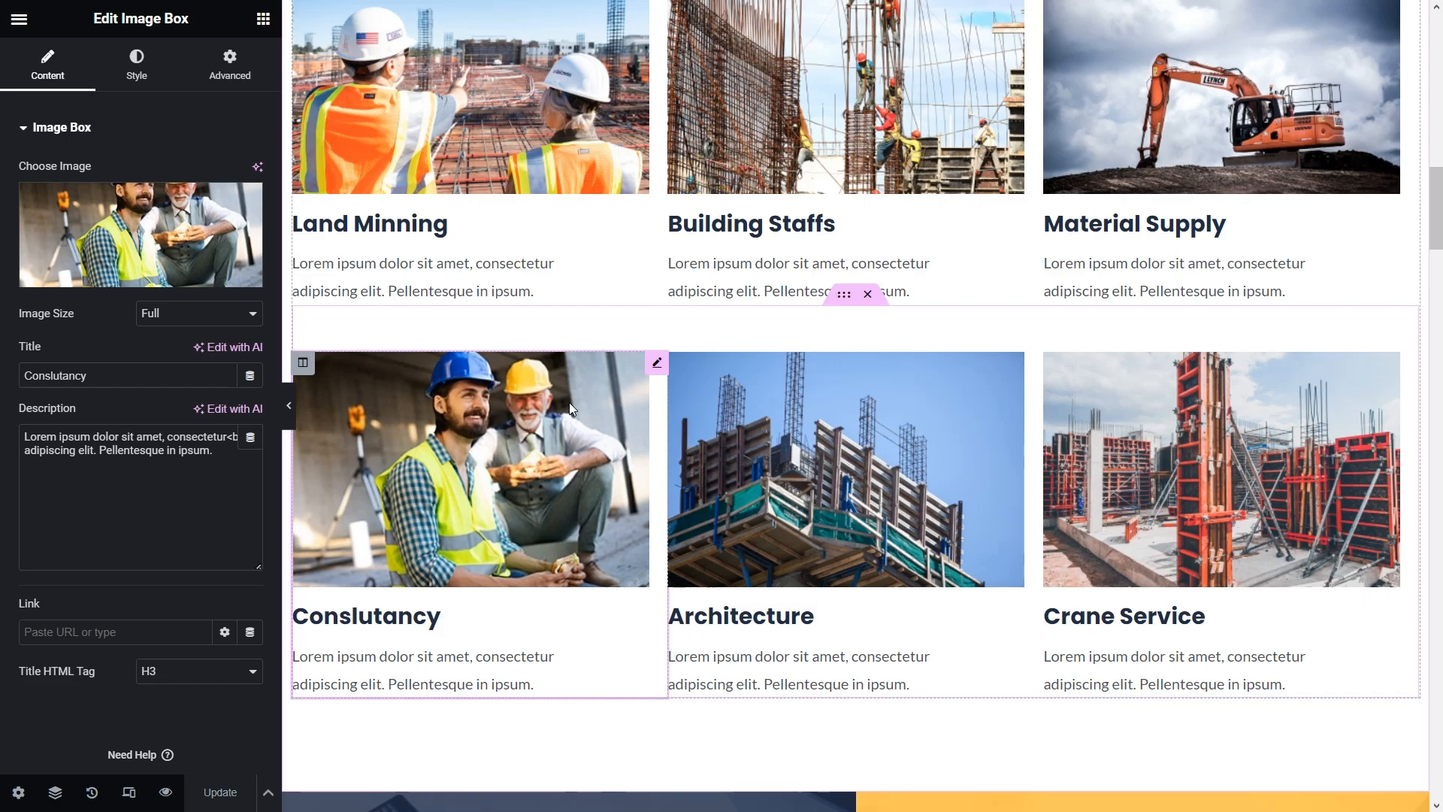
pyautogui.rightClick(653, 370)
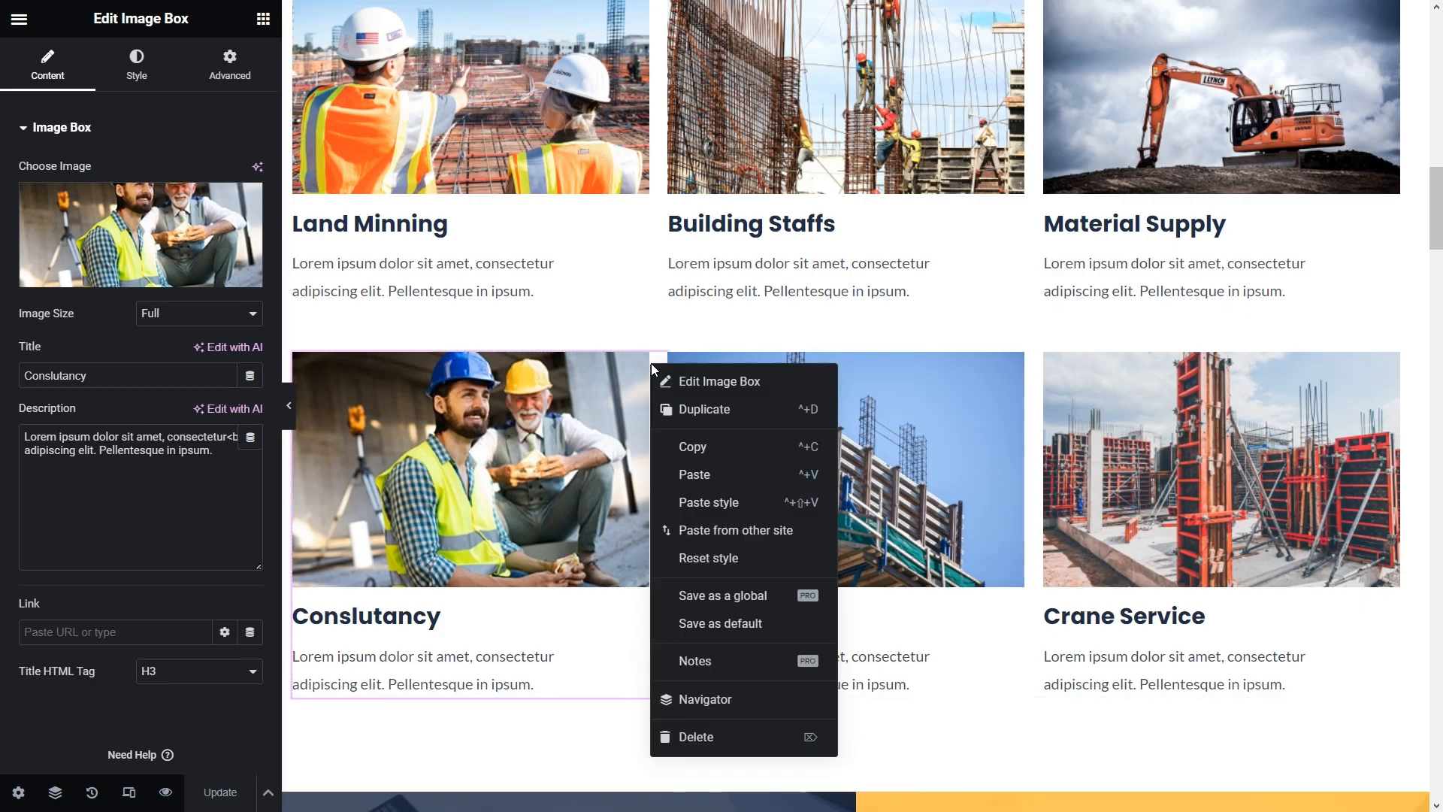
pyautogui.click(719, 746)
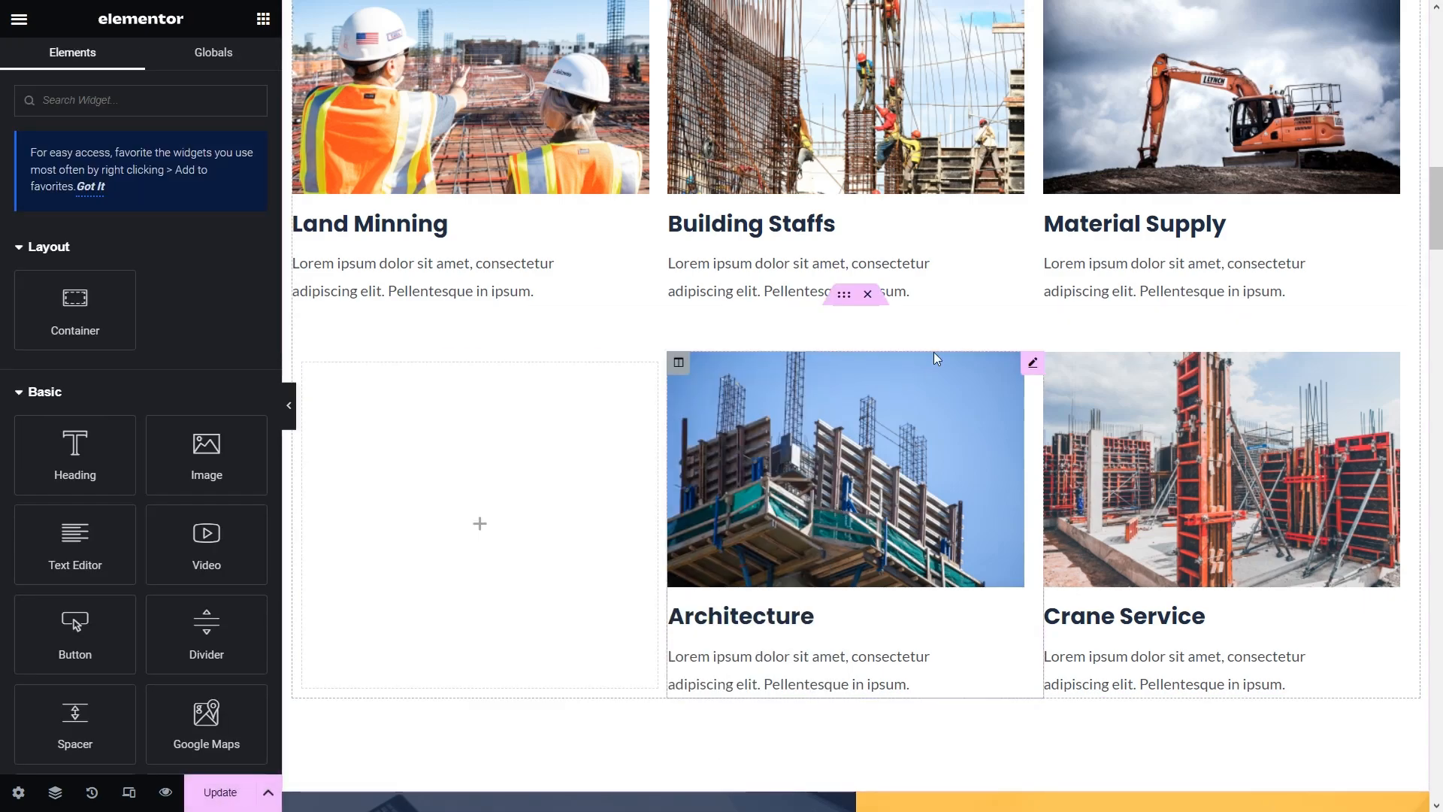
pyautogui.click(1026, 363)
pyautogui.rightClick(1025, 364)
pyautogui.click(1059, 734)
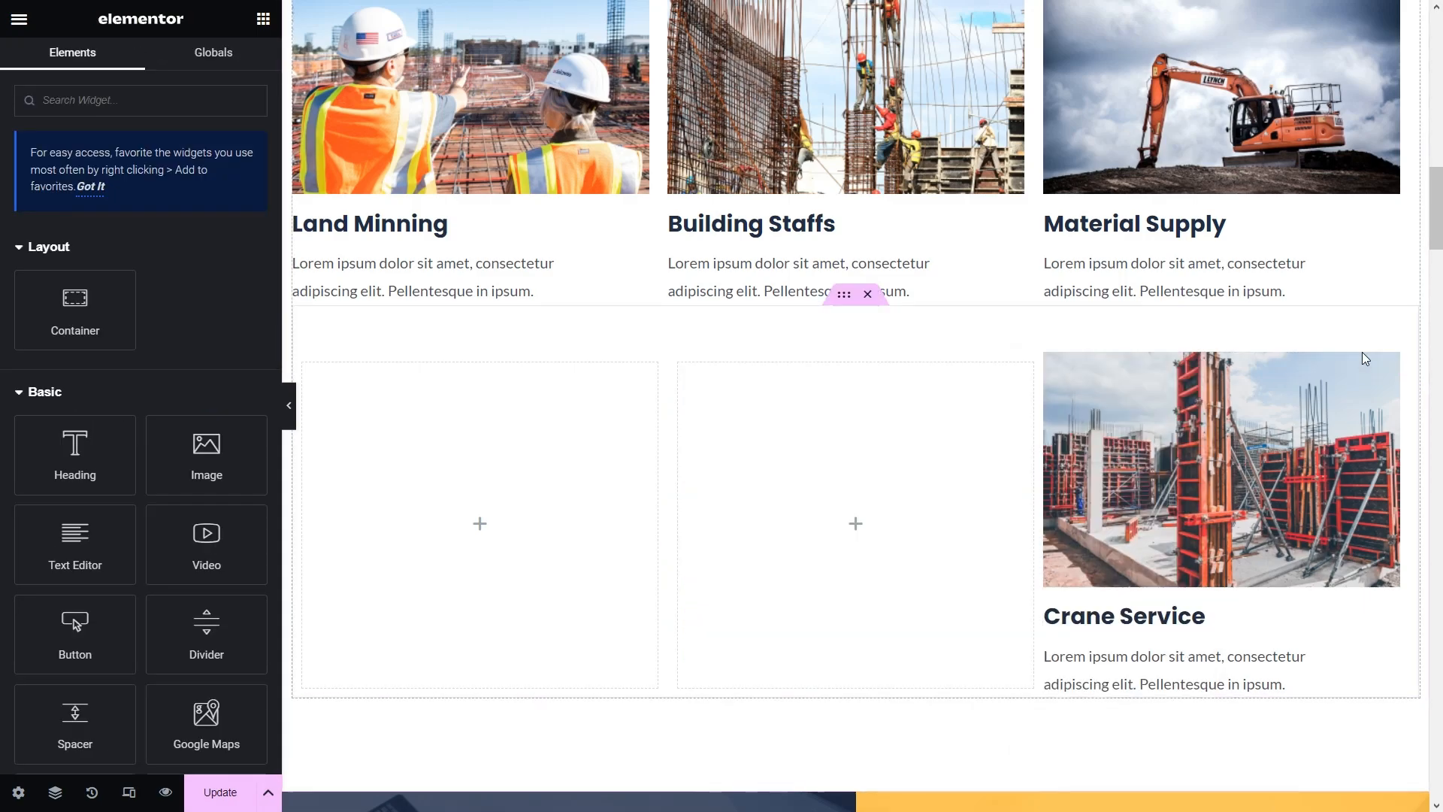
pyautogui.rightClick(1413, 369)
pyautogui.click(1250, 737)
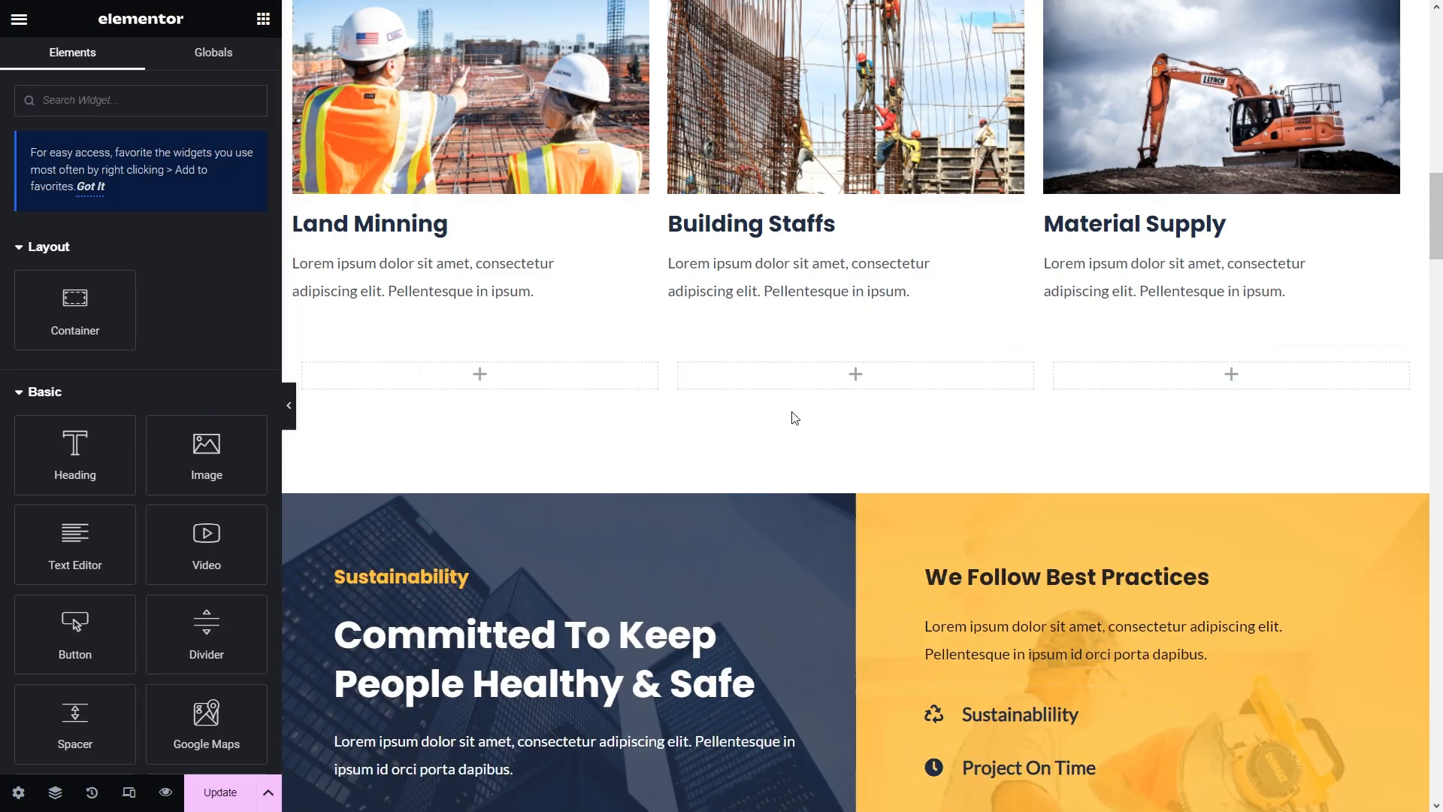
pyautogui.click(866, 294)
# - Replace the background image of the first column (CEO) under About Founders by uploading image_2023-10-05_192055991.png
pyautogui.scroll(8, 931, 538)
pyautogui.scroll(-4, 931, 538)
pyautogui.scroll(-10, 885, 543)
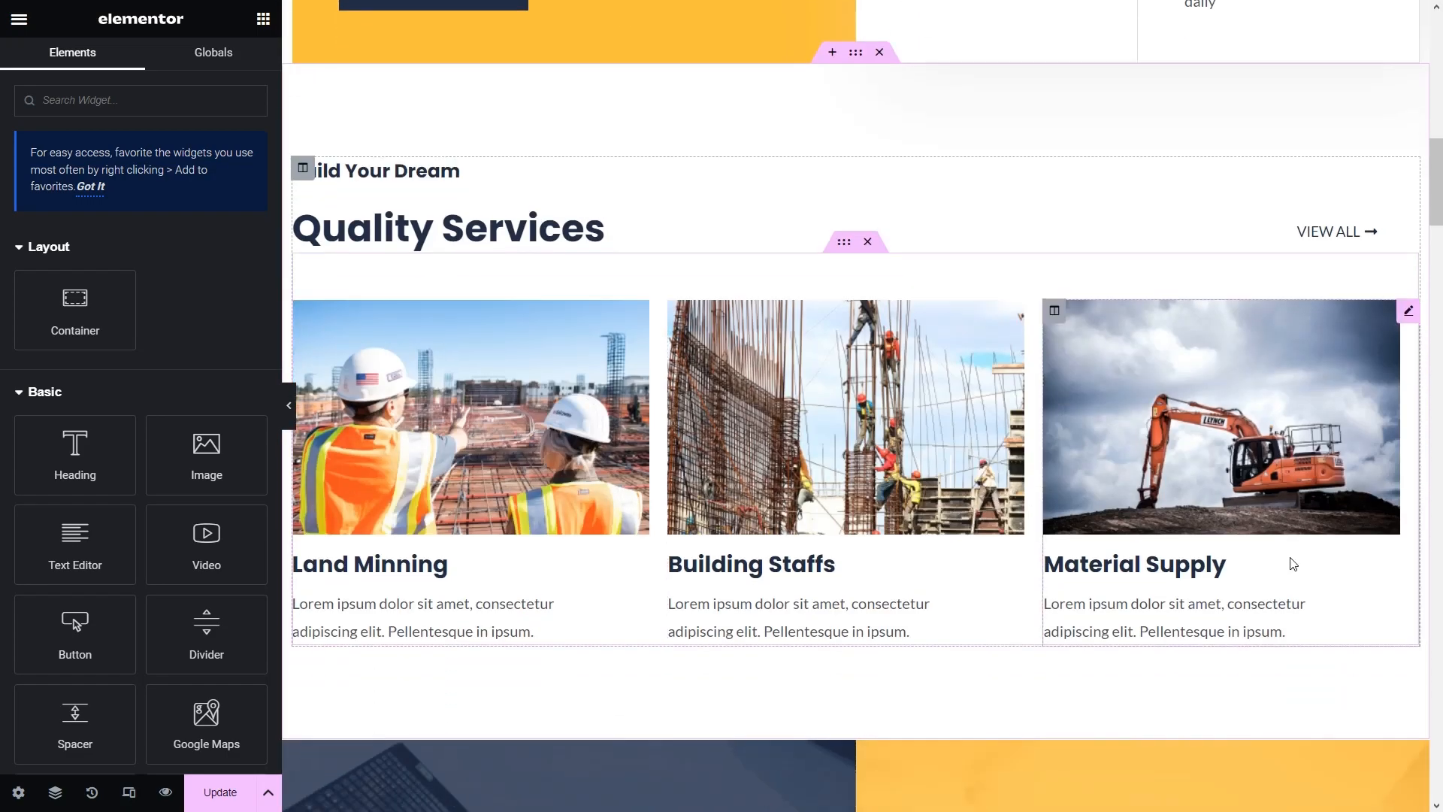
pyautogui.scroll(-10, 668, 296)
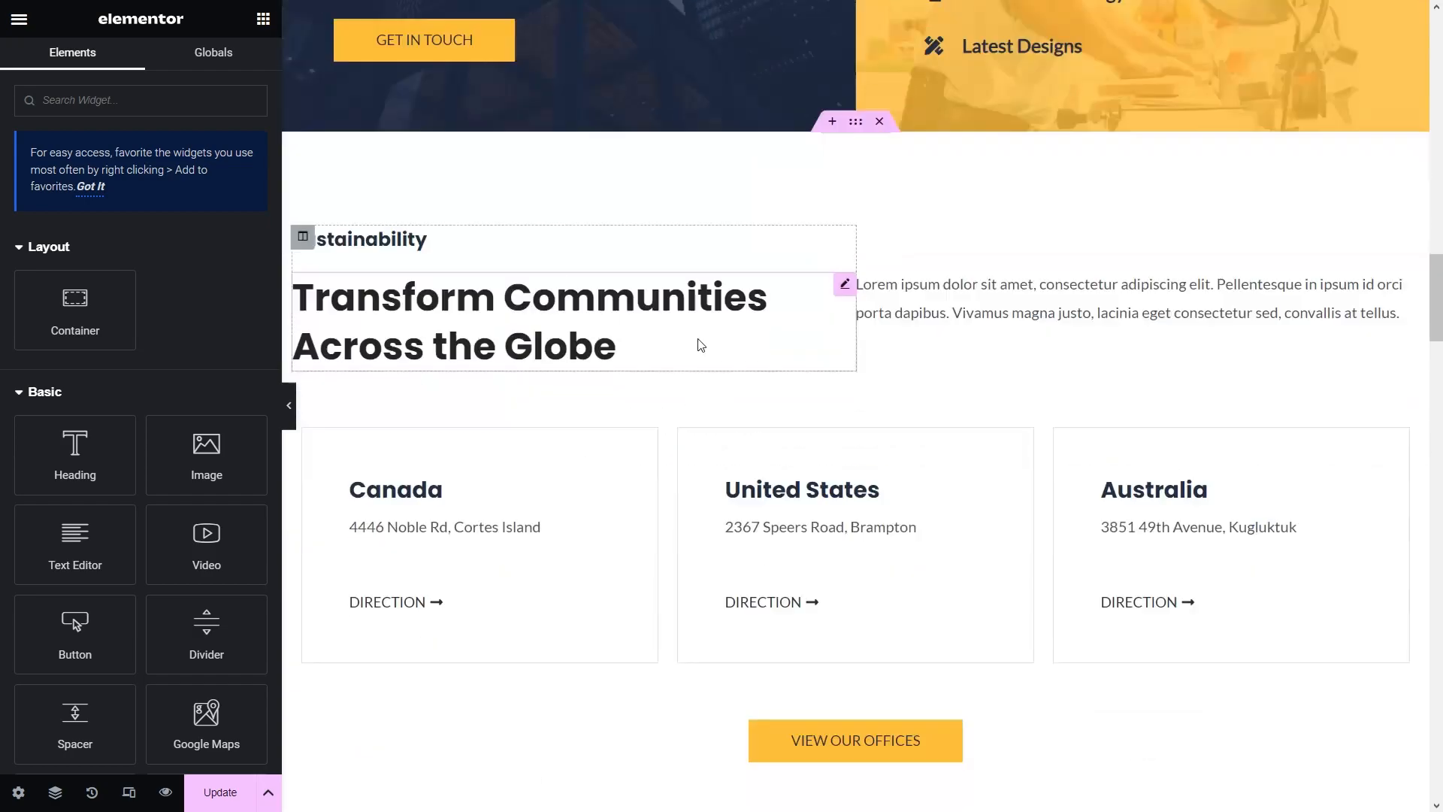
pyautogui.scroll(-7, 703, 355)
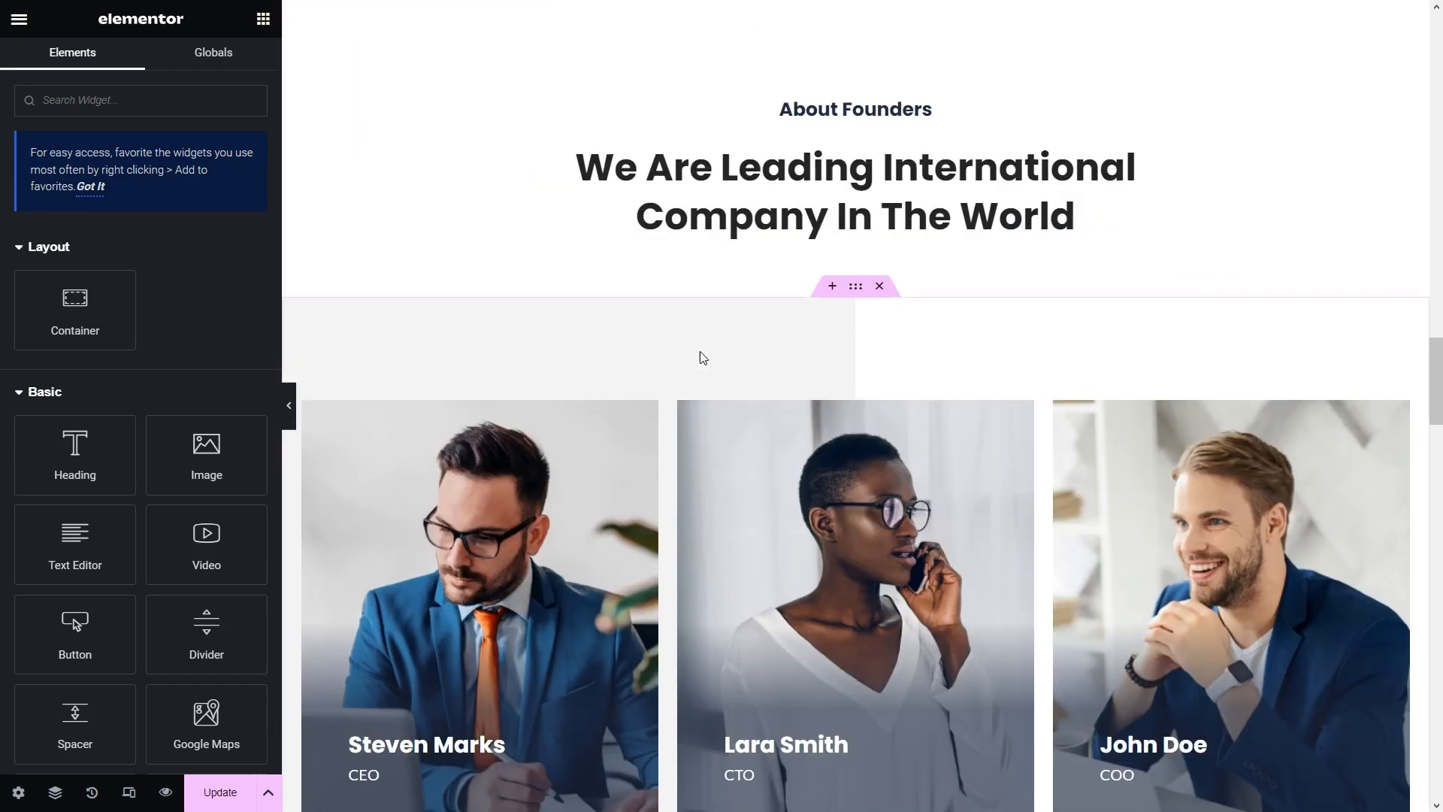
pyautogui.click(433, 206)
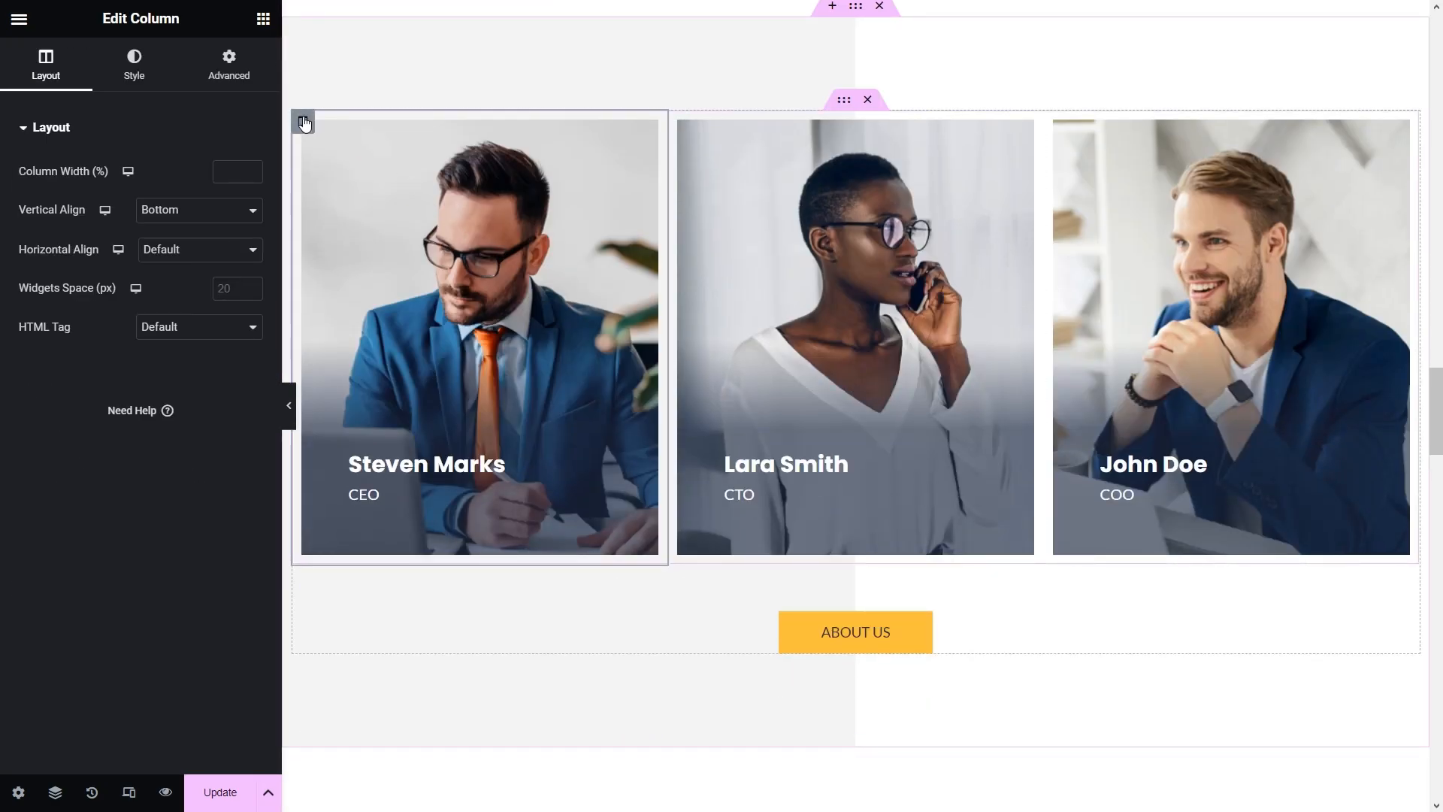
pyautogui.click(145, 64)
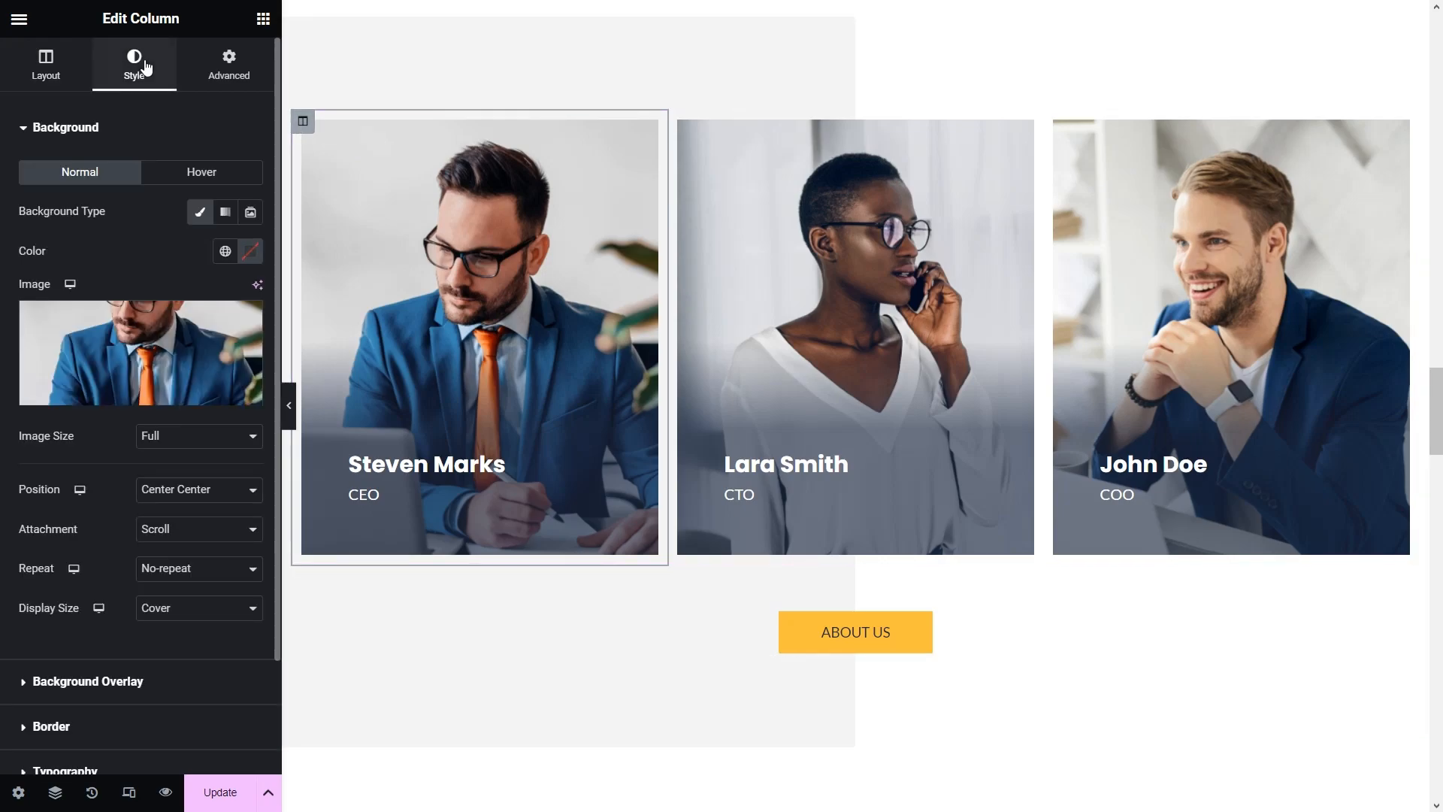
pyautogui.moveTo(171, 325)
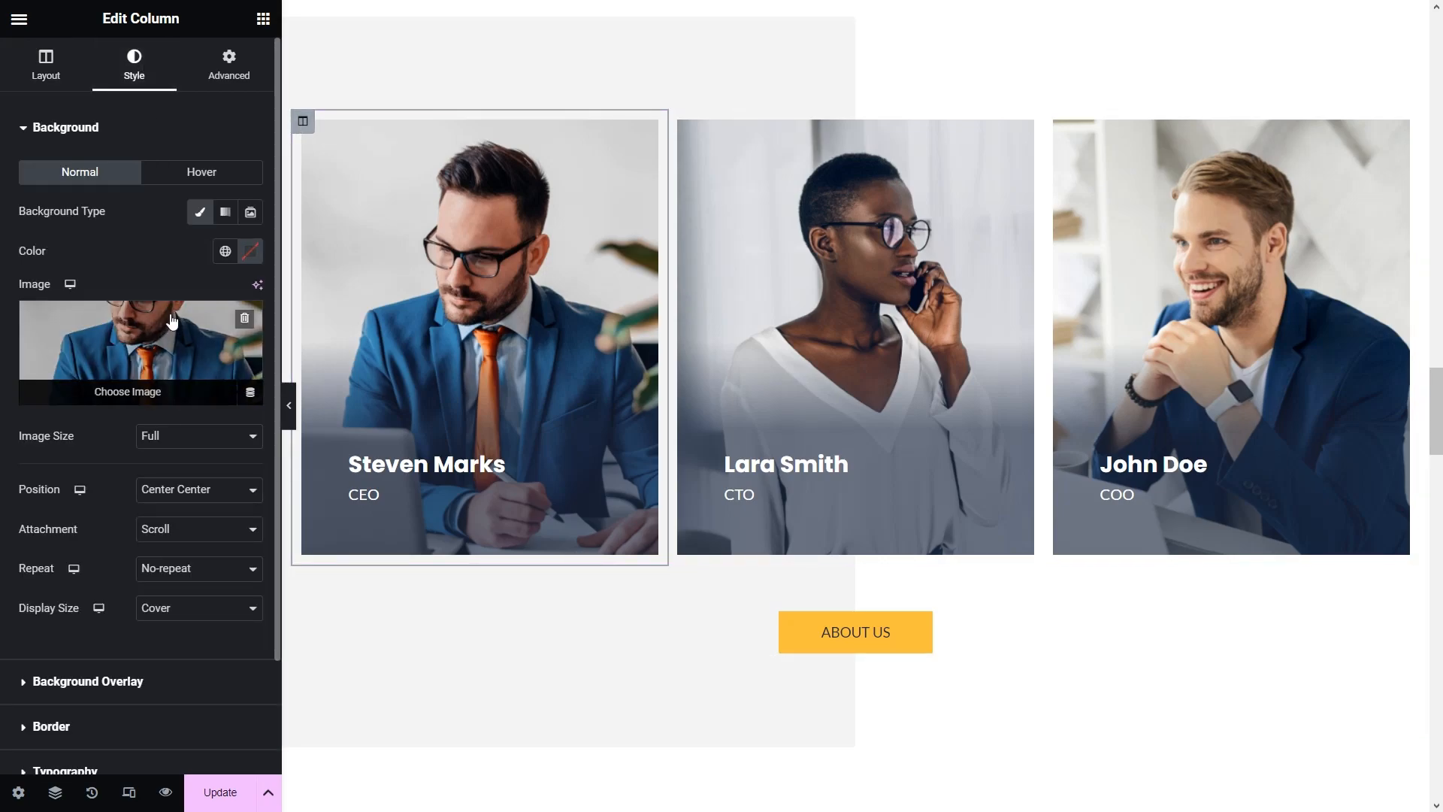
pyautogui.click(170, 313)
pyautogui.click(808, 382)
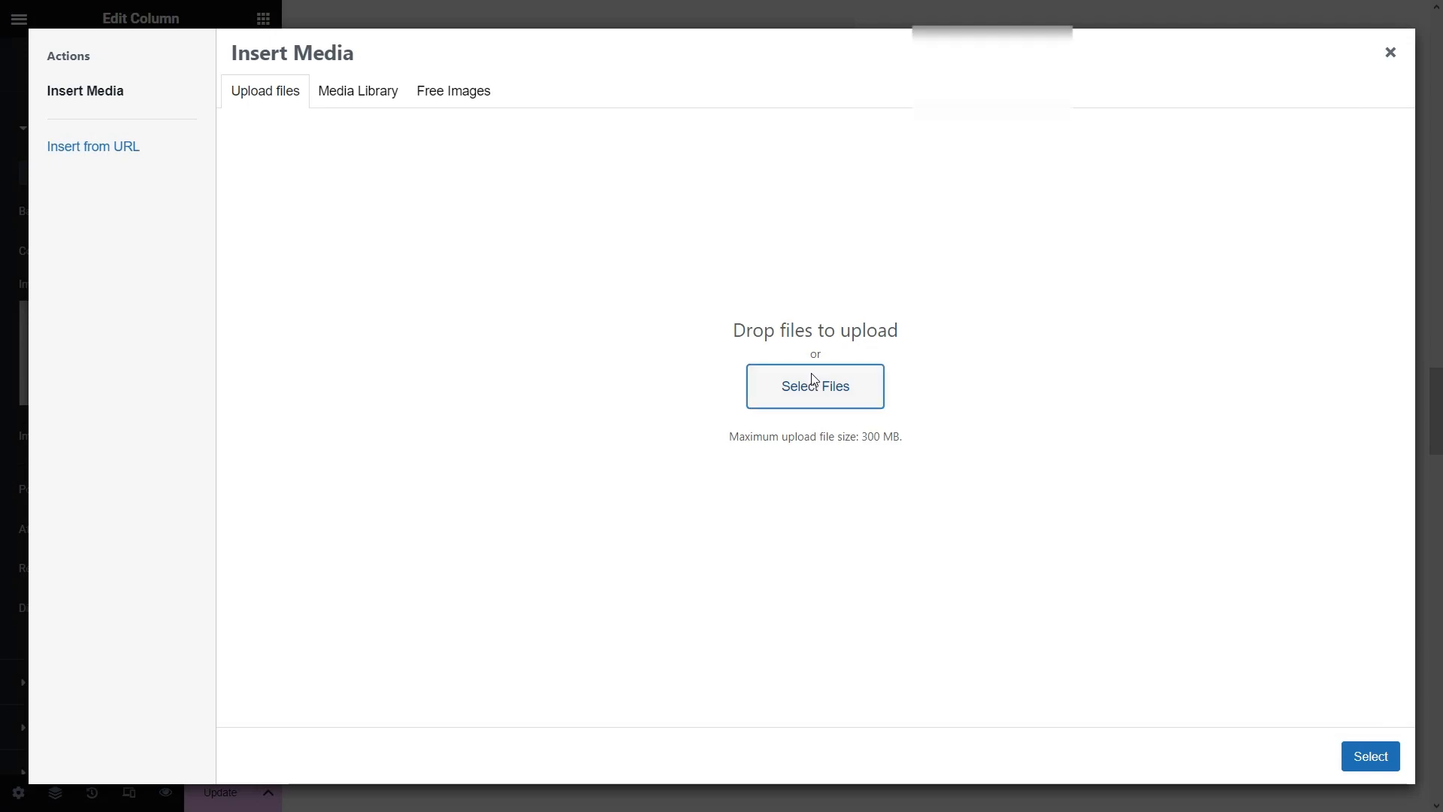
pyautogui.click(687, 116)
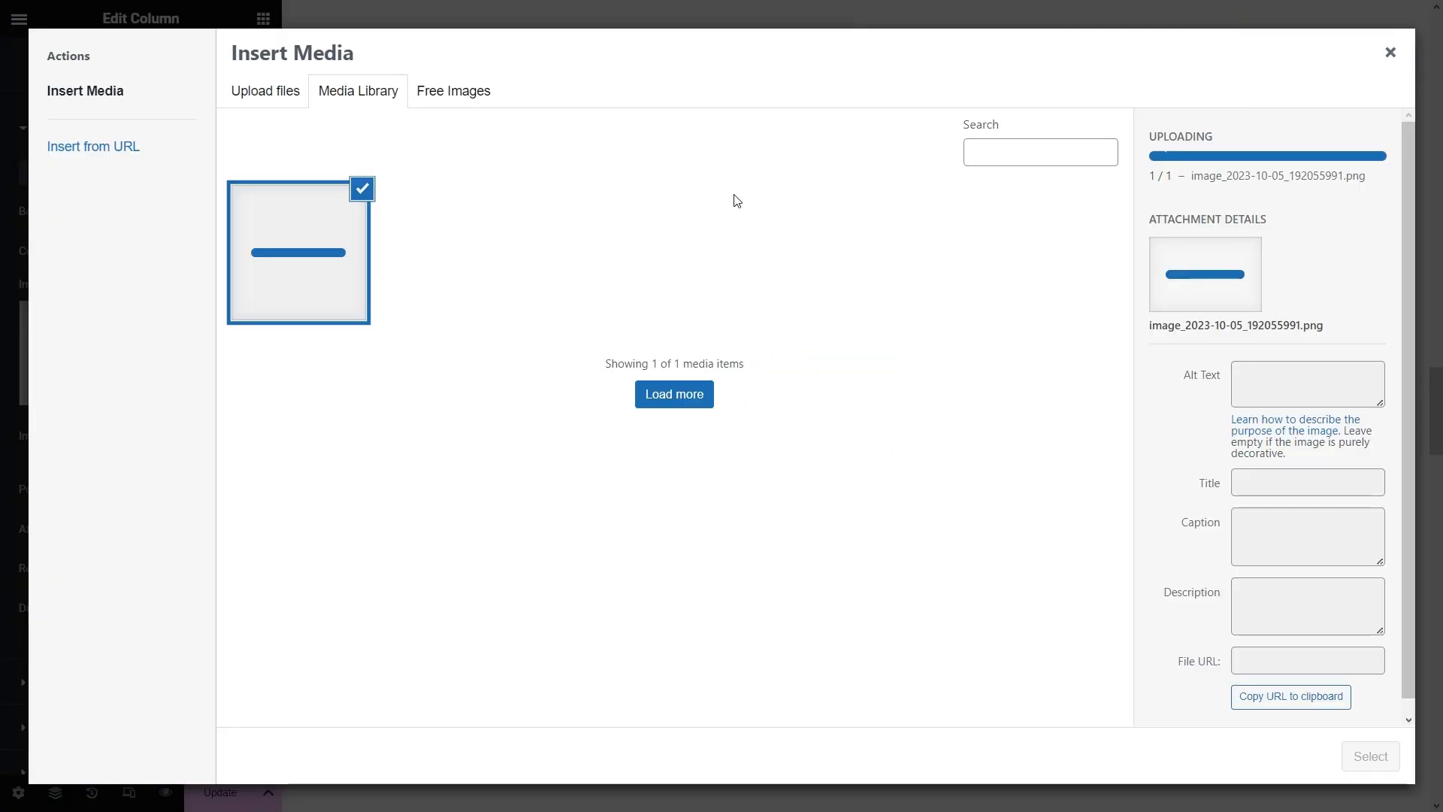
pyautogui.click(1383, 765)
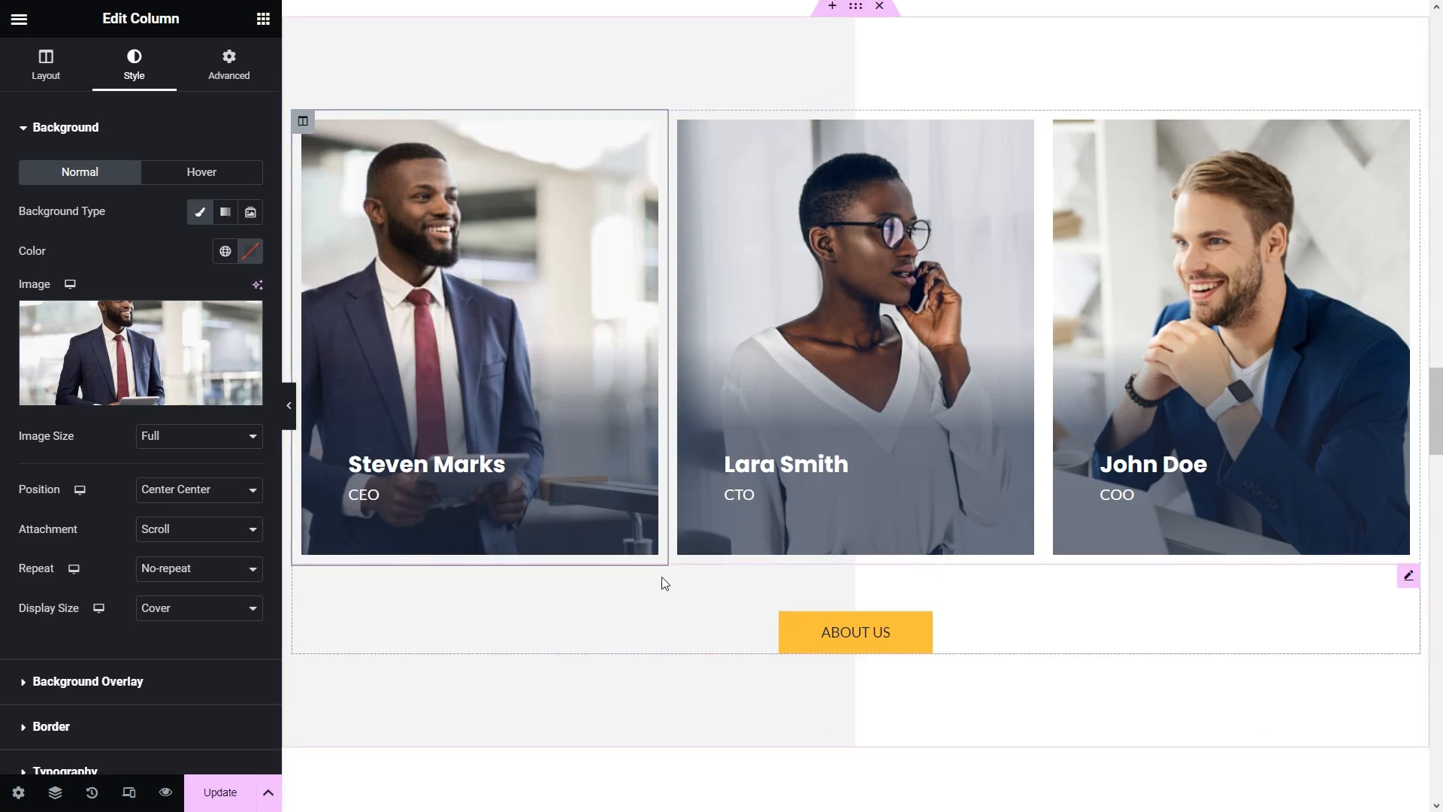
# - Change the title of the CEO's icon box to the new founder's full name
pyautogui.click(553, 461)
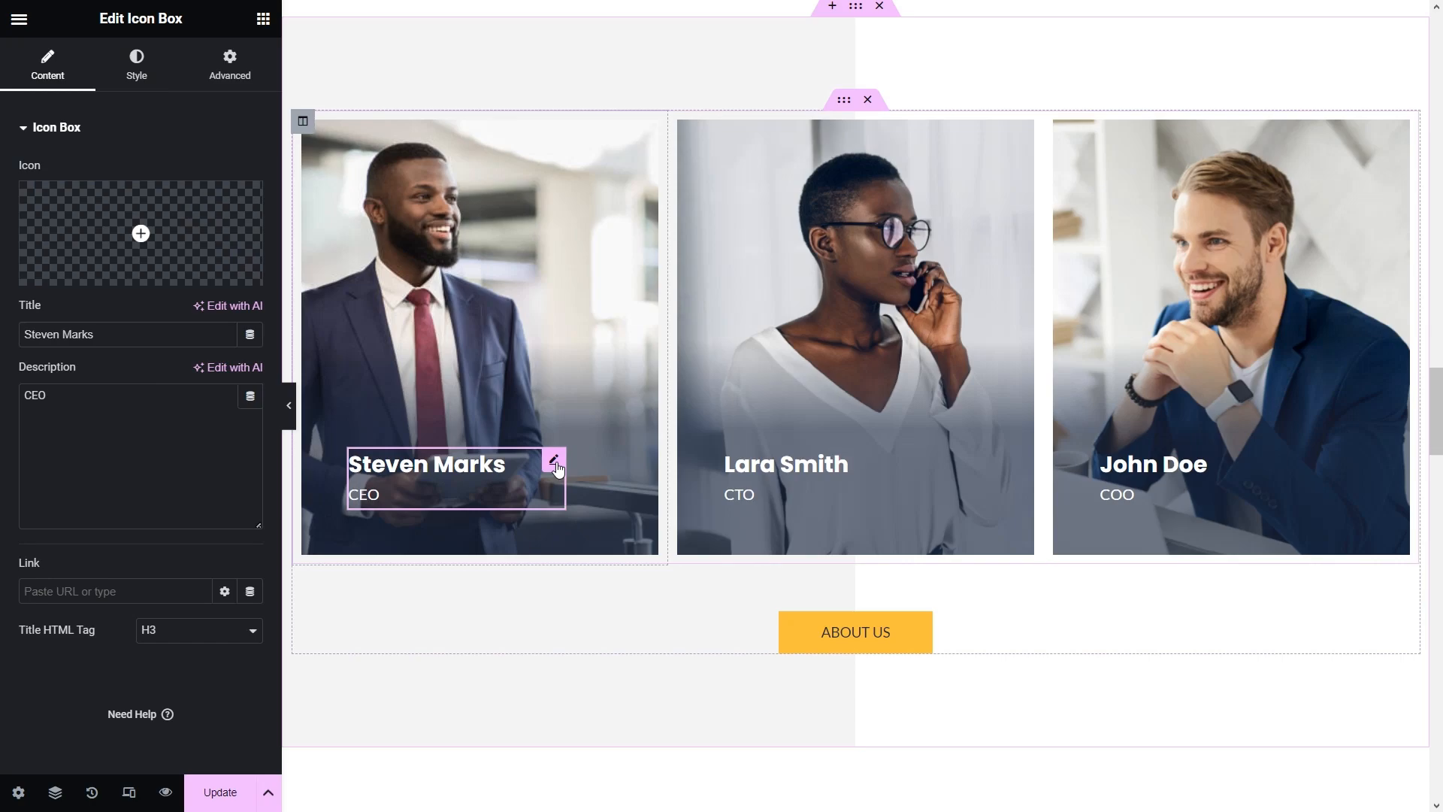
pyautogui.moveTo(94, 335); pyautogui.dragTo(2, 357)
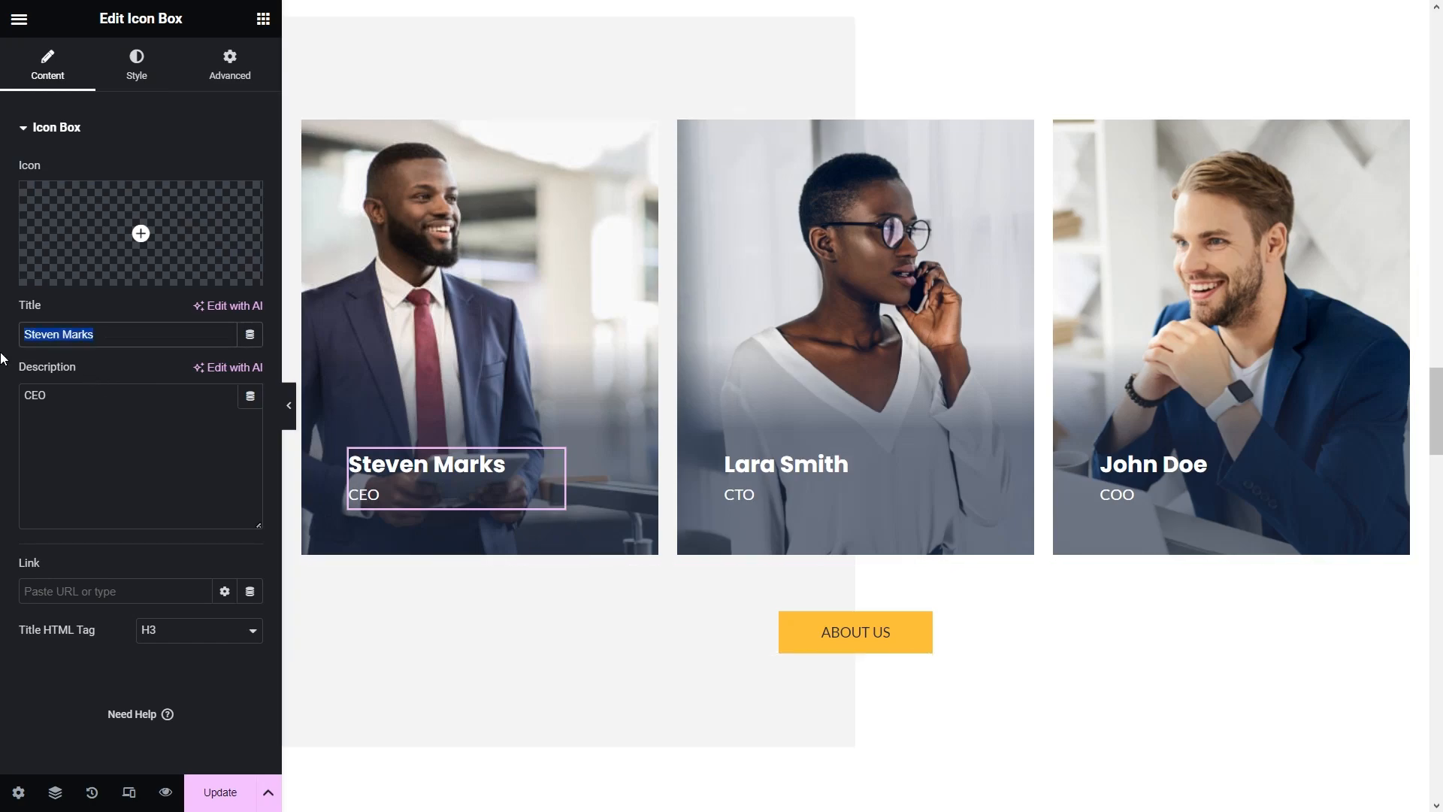
pyautogui.write('John ')
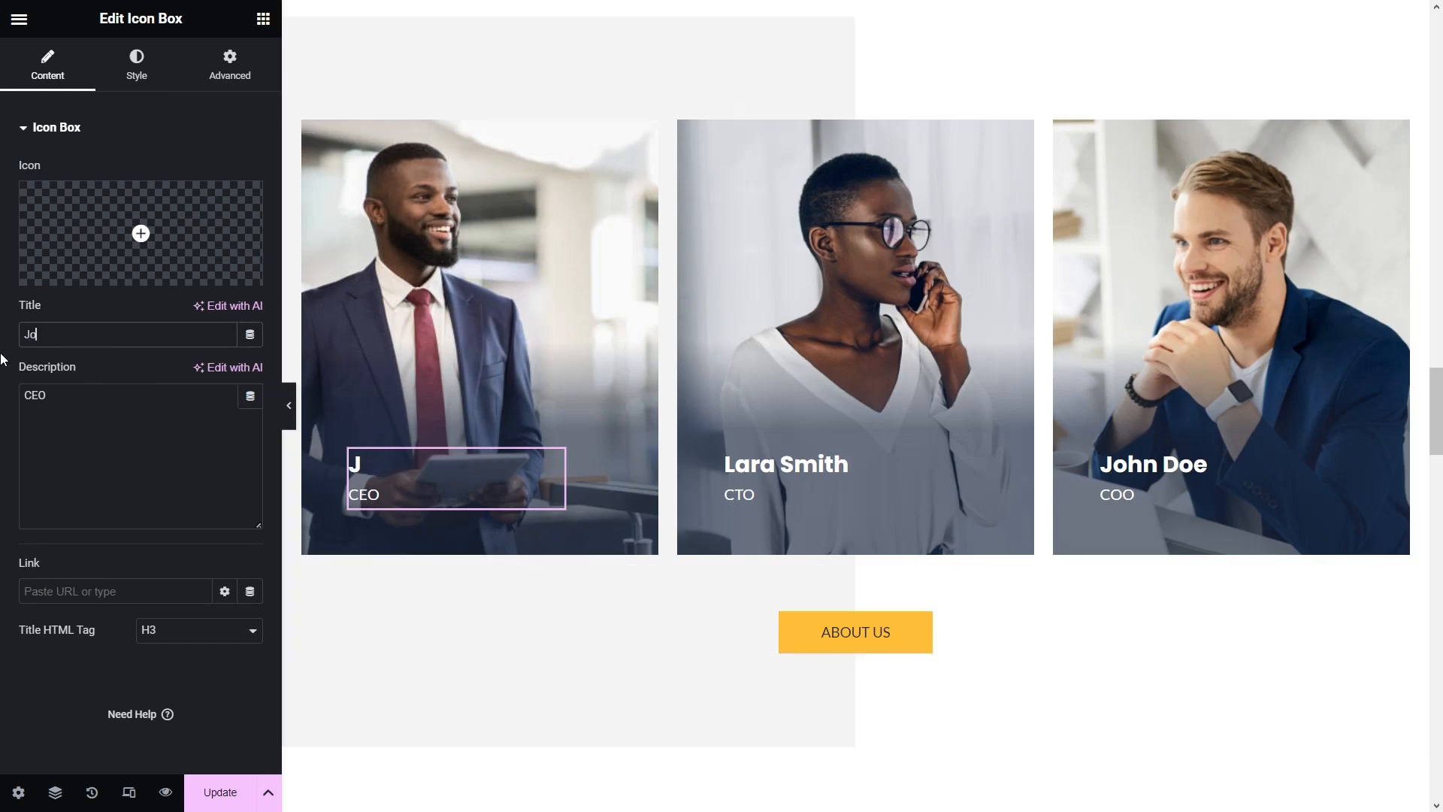
pyautogui.write('Doe')
pyautogui.click(108, 440)
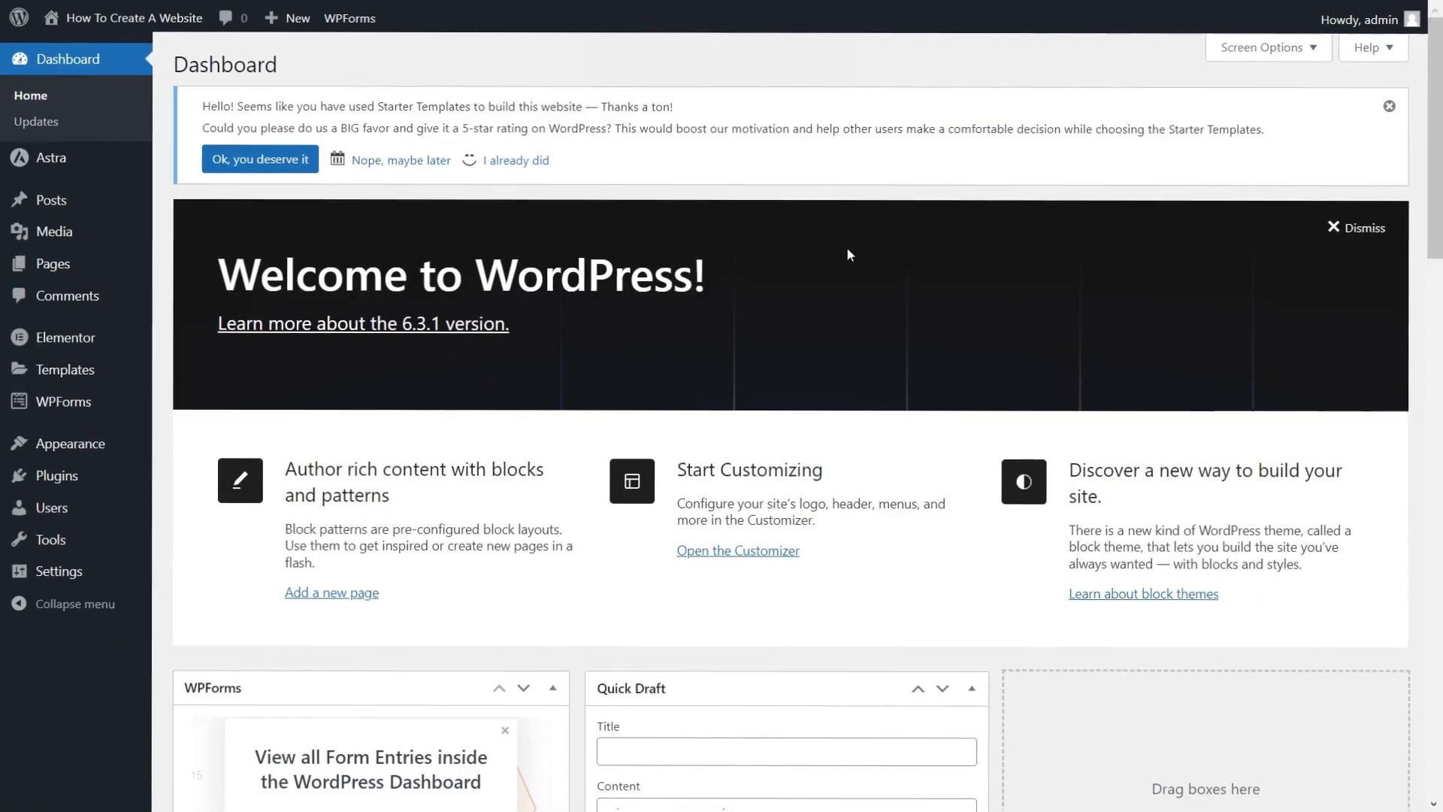
# - Open the About page for editing with Elementor and show the background style settings of its ABOUT US banner section
pyautogui.click(64, 269)
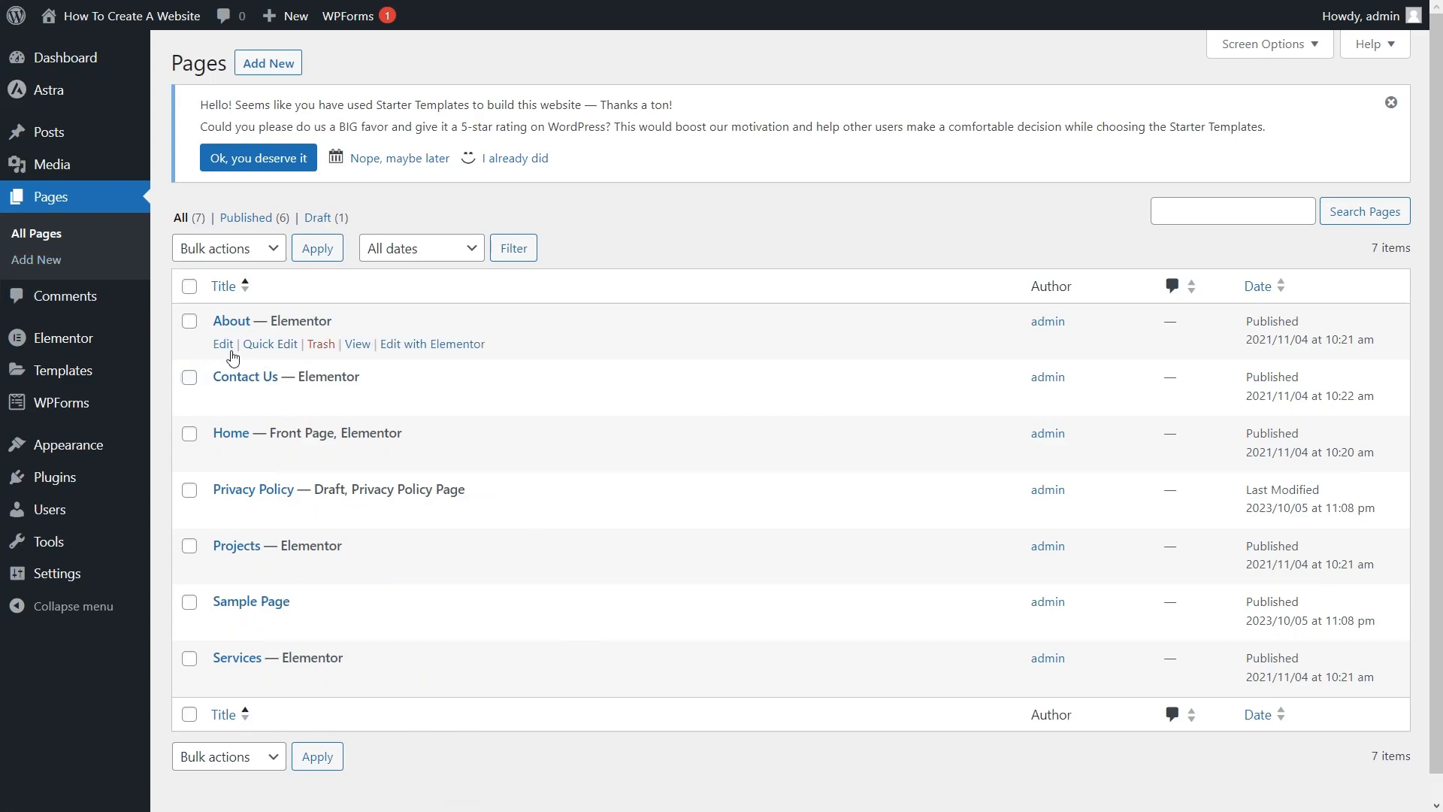
pyautogui.click(398, 353)
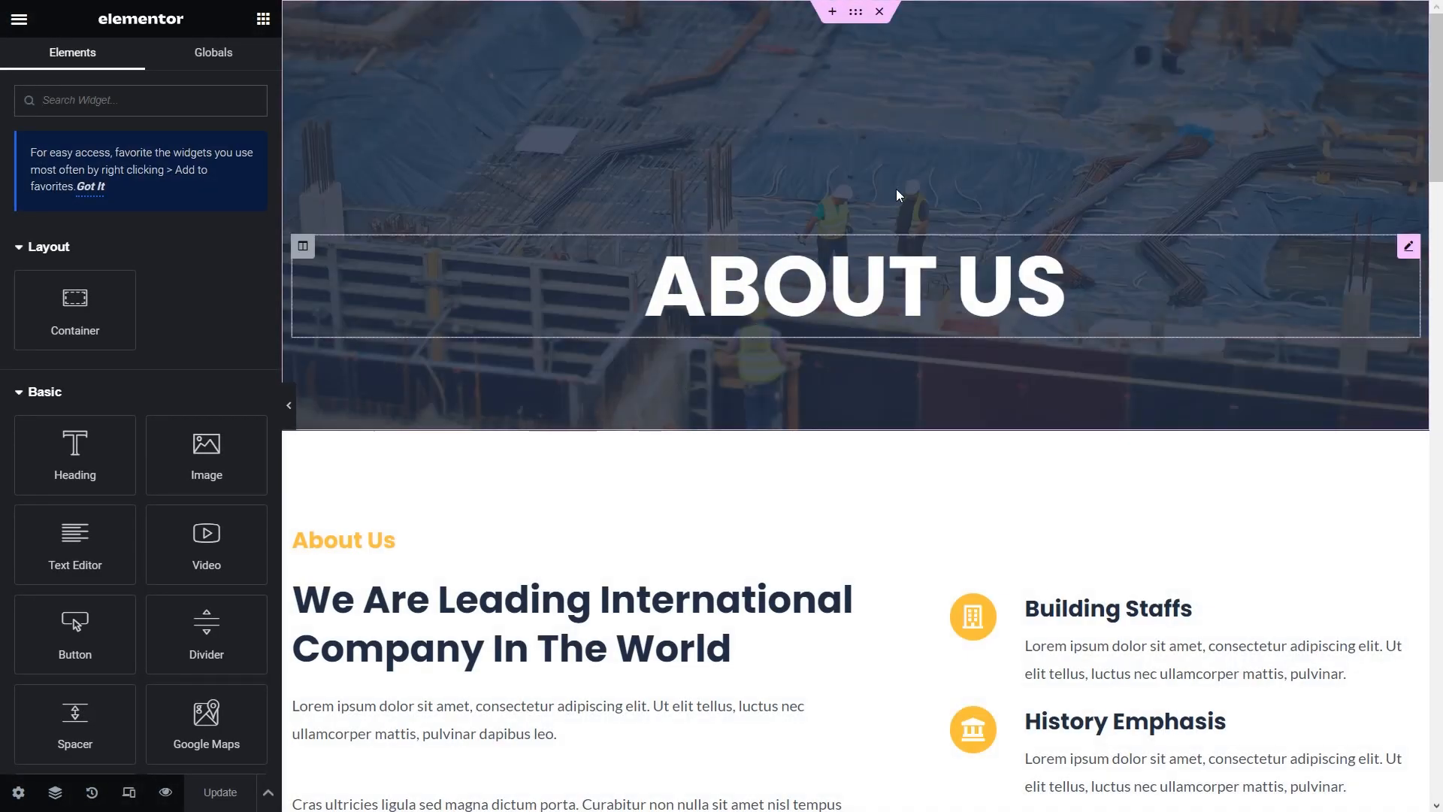
pyautogui.click(856, 13)
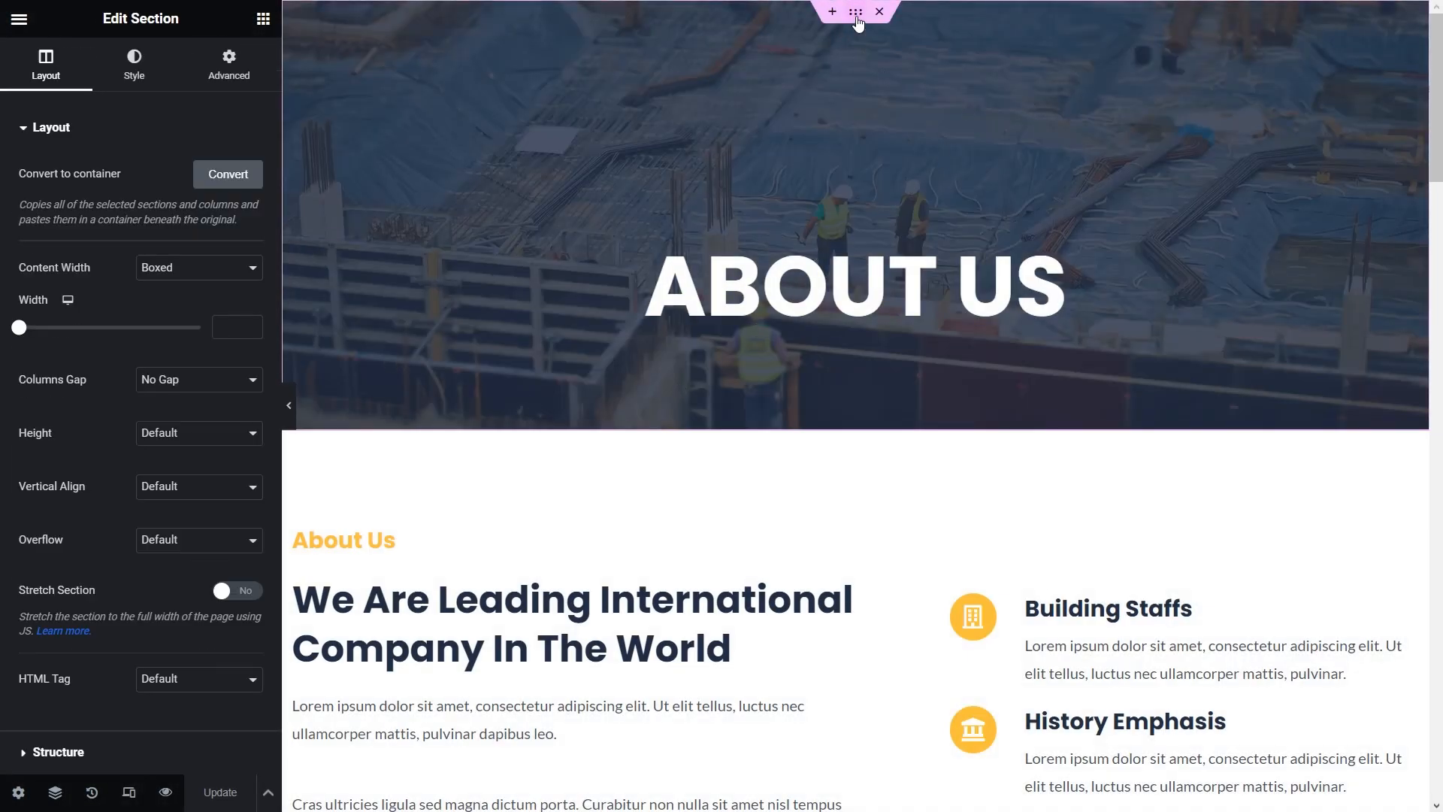
pyautogui.click(132, 70)
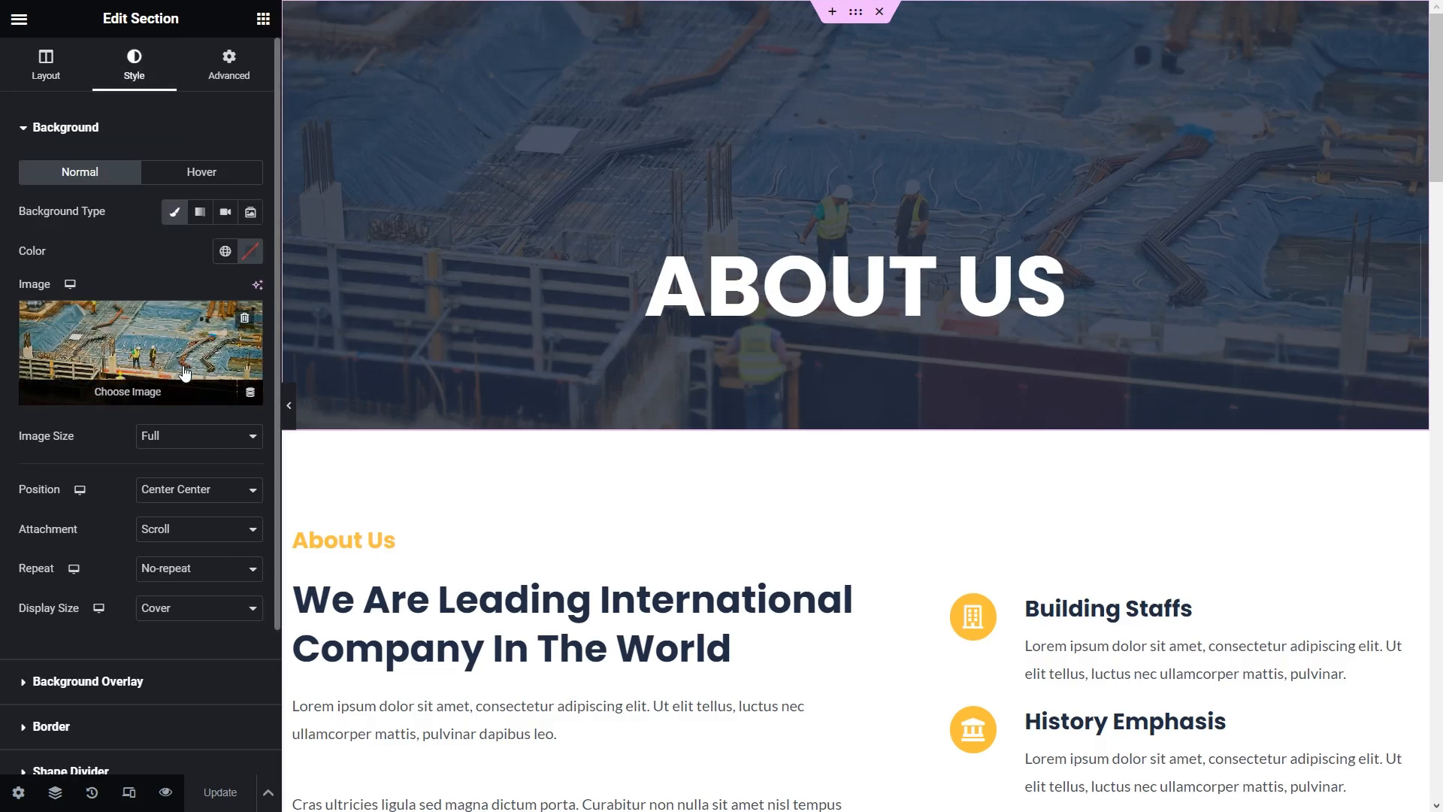
# - Set the About page statistics to 400 for revenue, 600 for colleagues, 125 for successful projects and 12 for years of experience
pyautogui.scroll(-10, 307, 374)
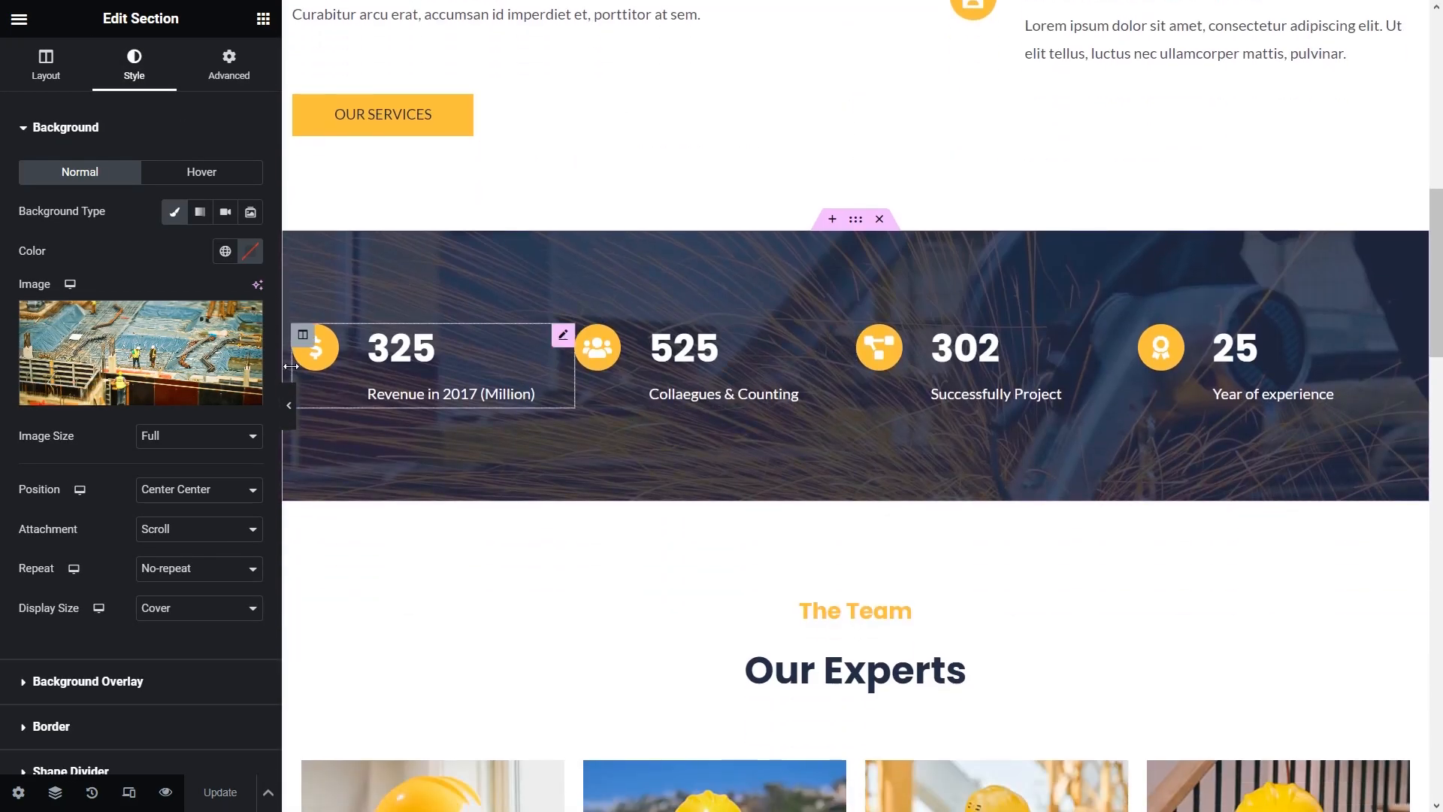
pyautogui.click(406, 345)
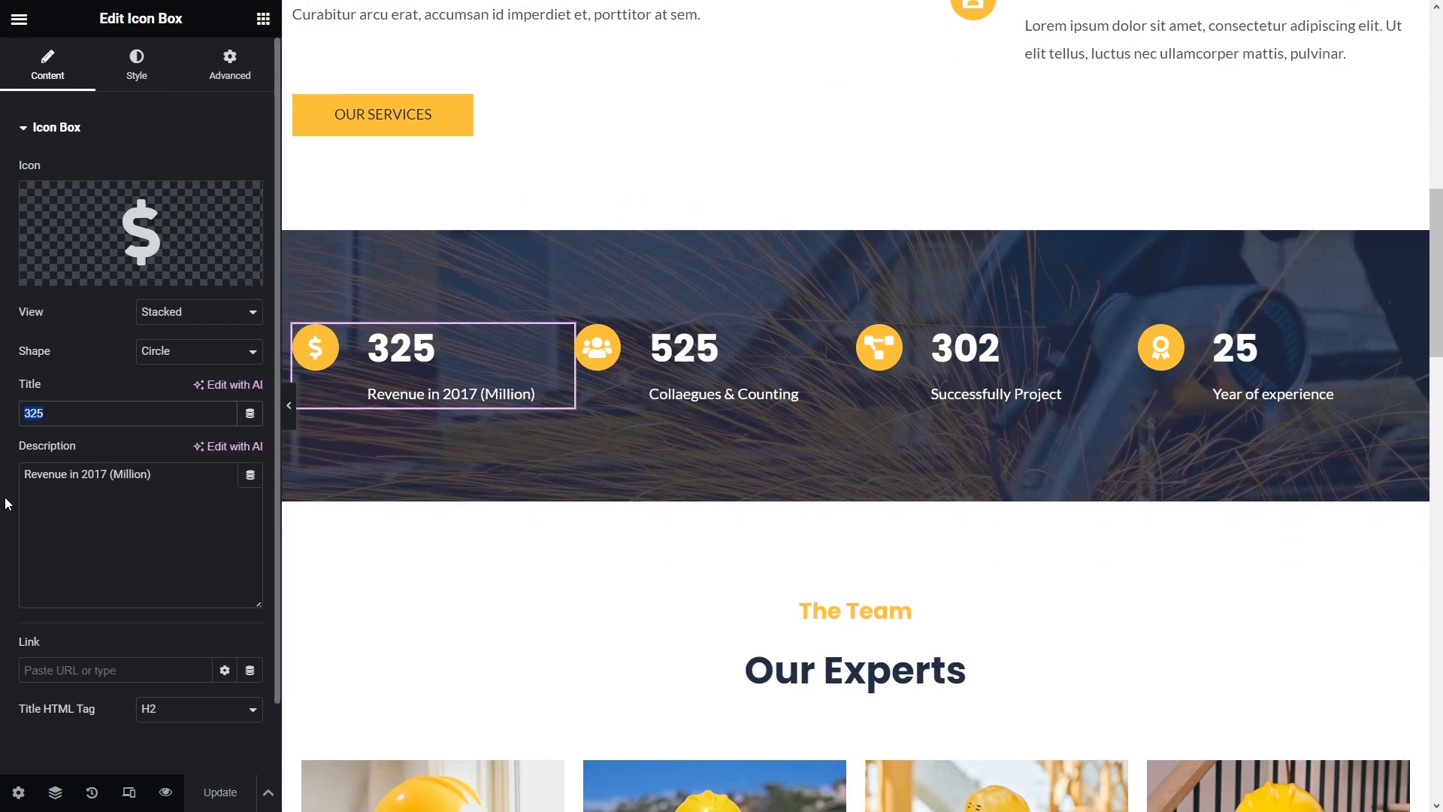
pyautogui.write('400')
pyautogui.click(733, 393)
pyautogui.write('600')
pyautogui.click(1000, 391)
pyautogui.write('125')
pyautogui.click(1277, 368)
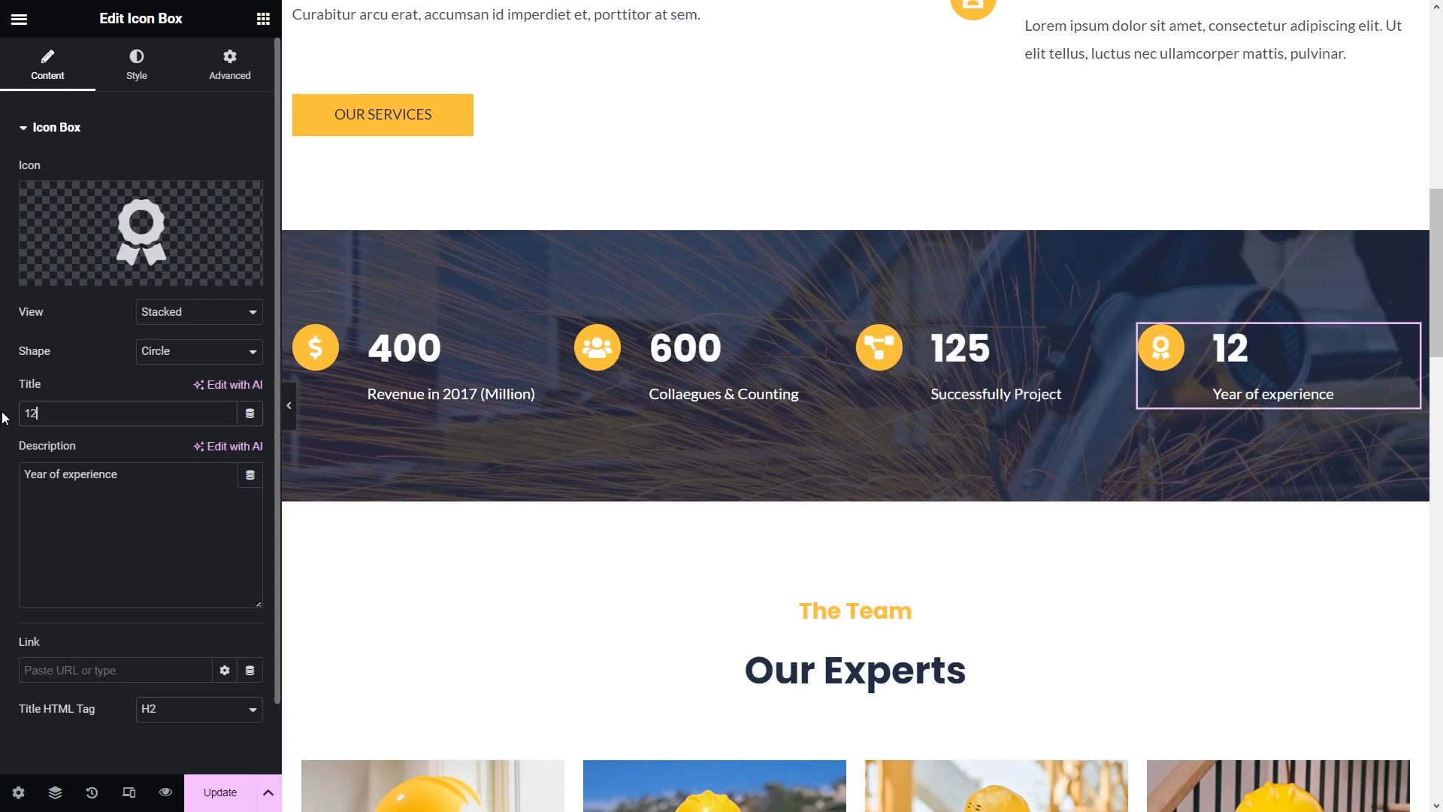
pyautogui.write('12')
# - Examine the About page from the statistics band down to the Sustainability and We Follow Best Practices section
pyautogui.scroll(-10, 1053, 575)
pyautogui.scroll(-3, 1053, 575)
pyautogui.scroll(3, 1047, 611)
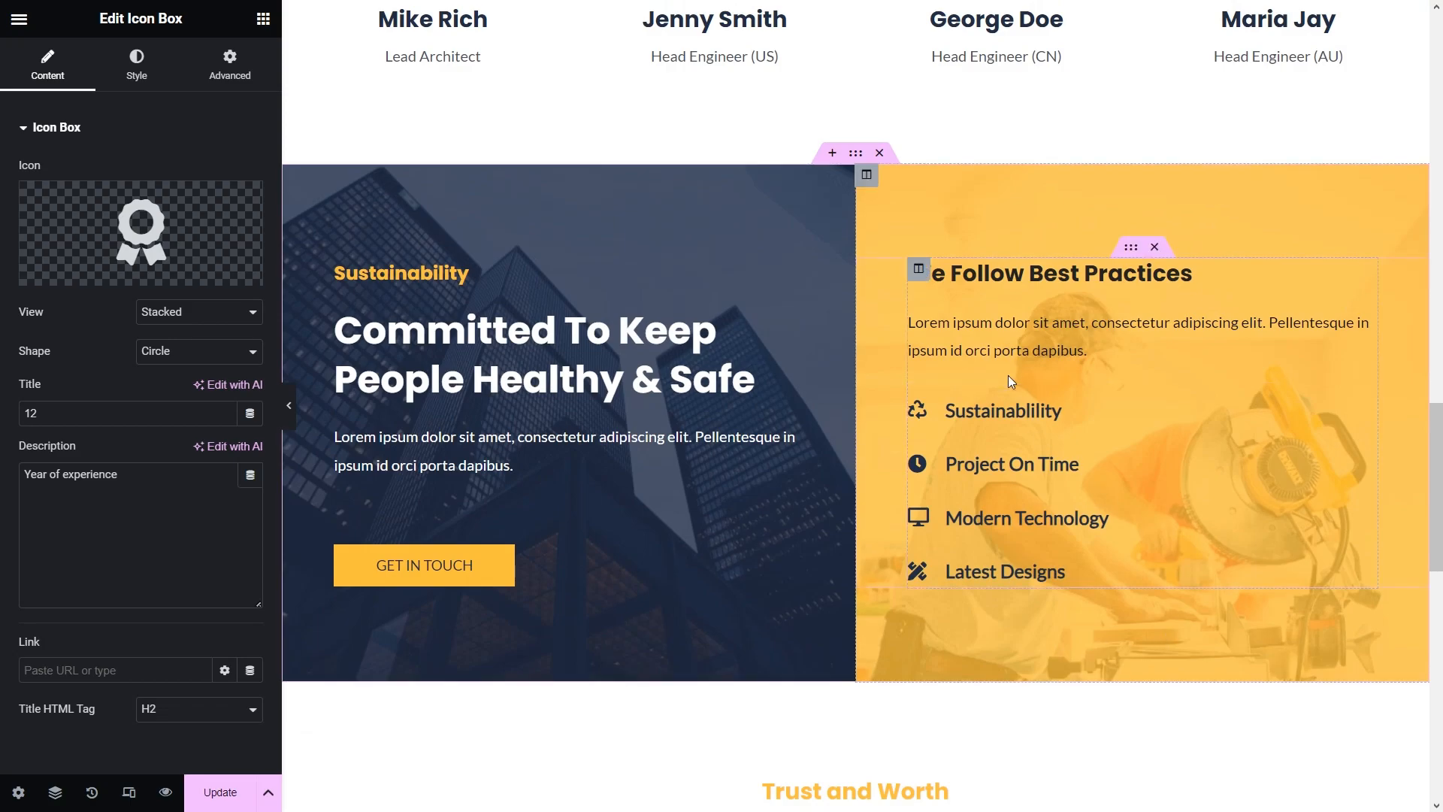